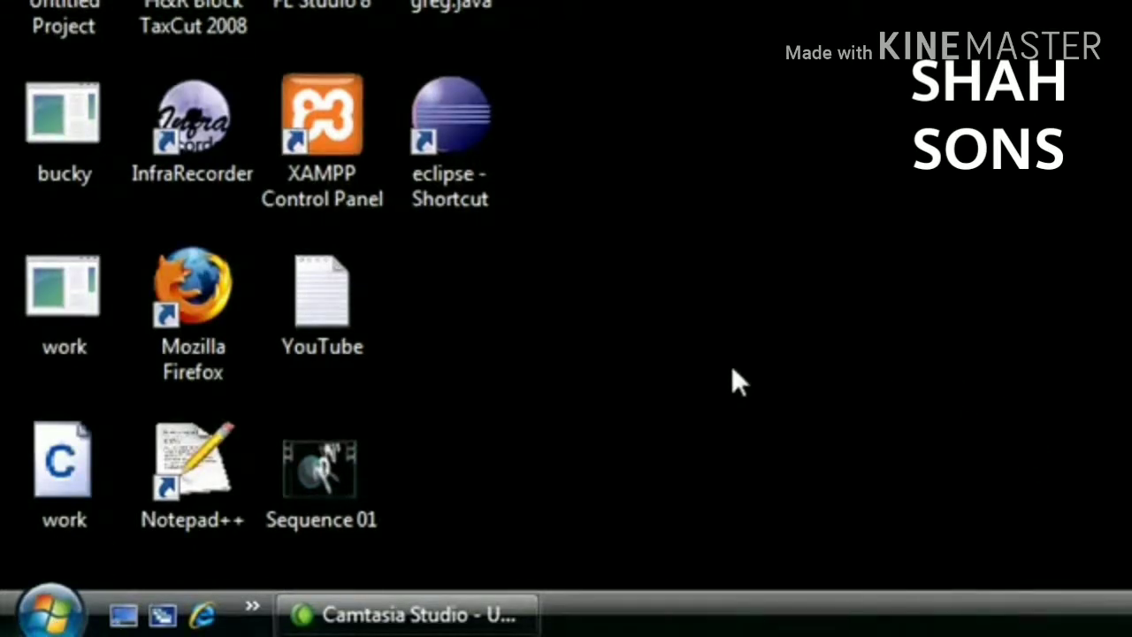
Open Firefox, go to java.sun.com and open the site's Java SE downloads page
{"action": "left_click", "coordinate": [50, 611]}
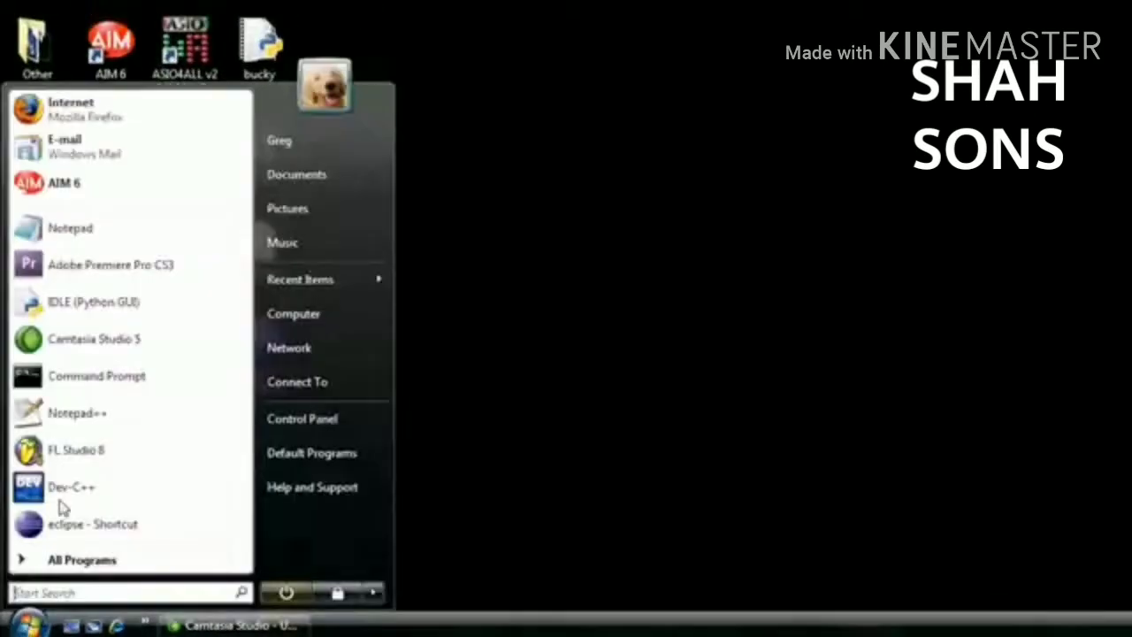
{"action": "left_click", "coordinate": [98, 104]}
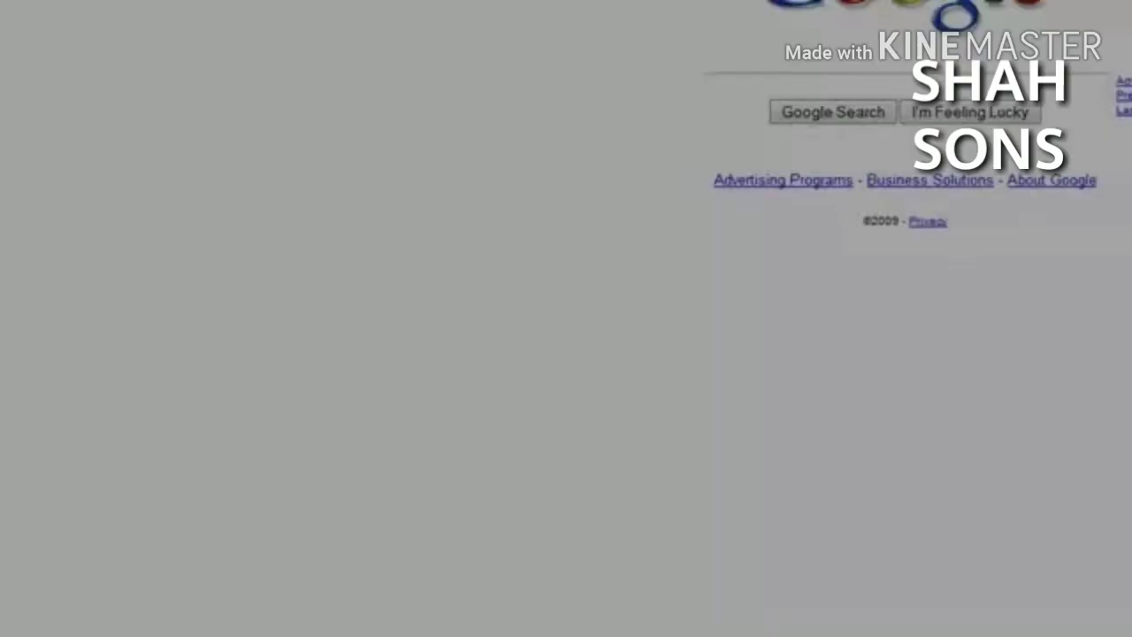
{"action": "left_click", "coordinate": [680, 66]}
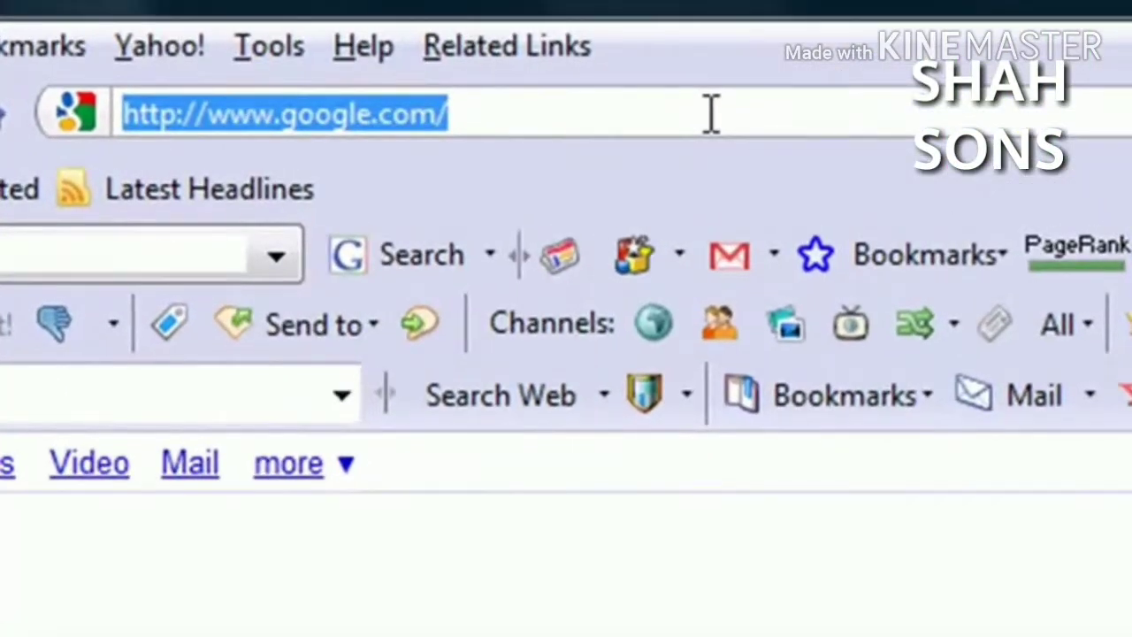
{"action": "type", "text": "java"}
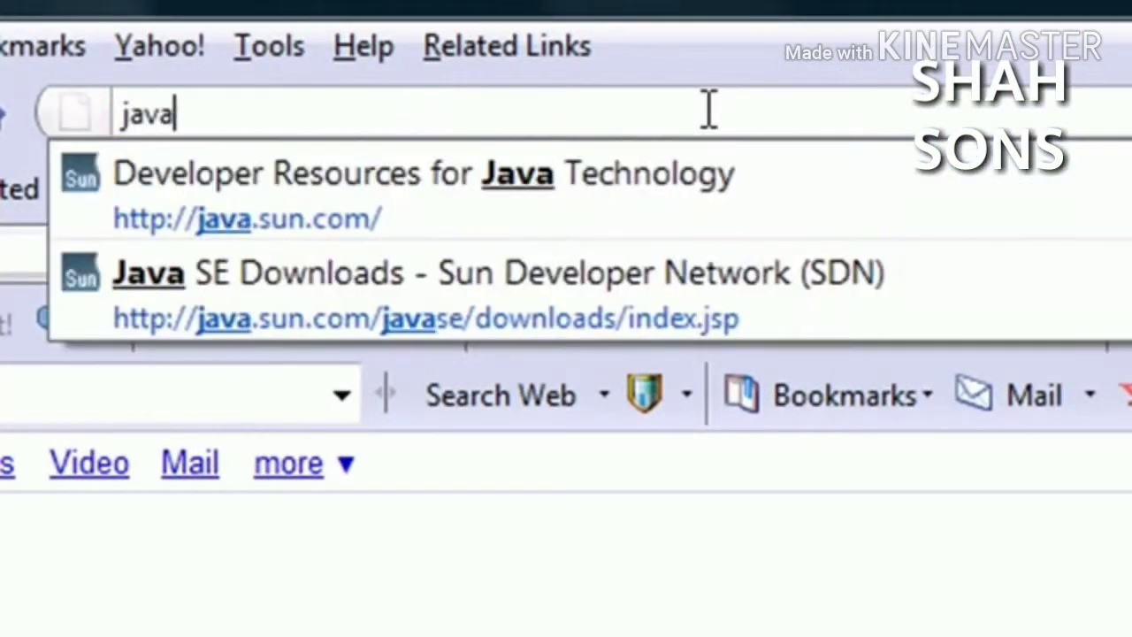
{"action": "type", "text": ","}
{"action": "key", "text": "BackSpace"}
{"action": "type", "text": "."}
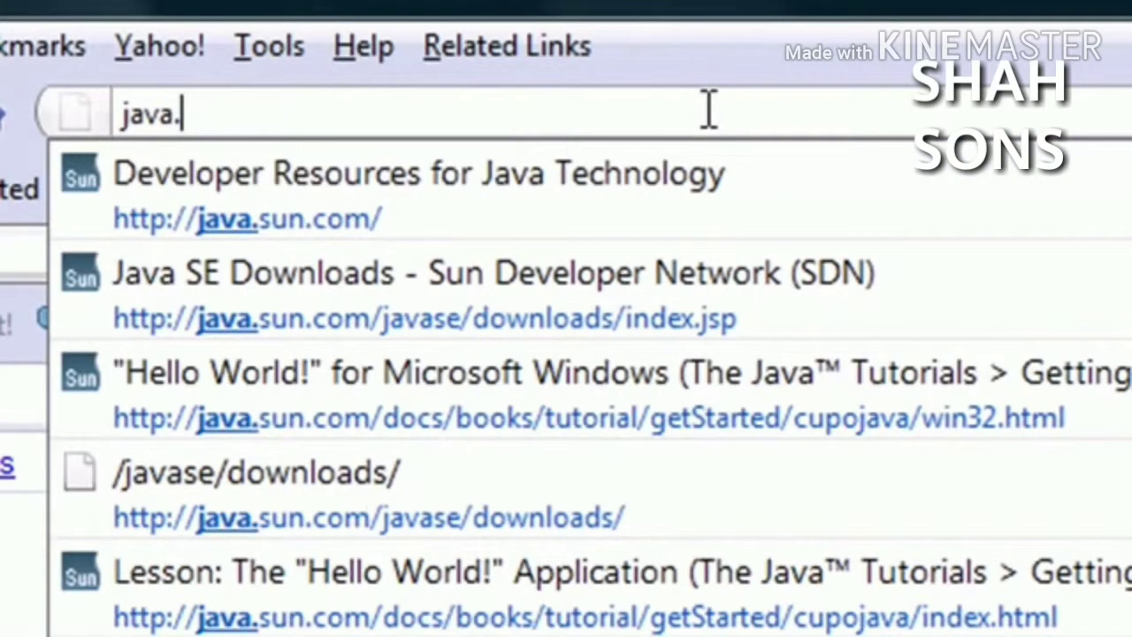
{"action": "type", "text": "sun.com"}
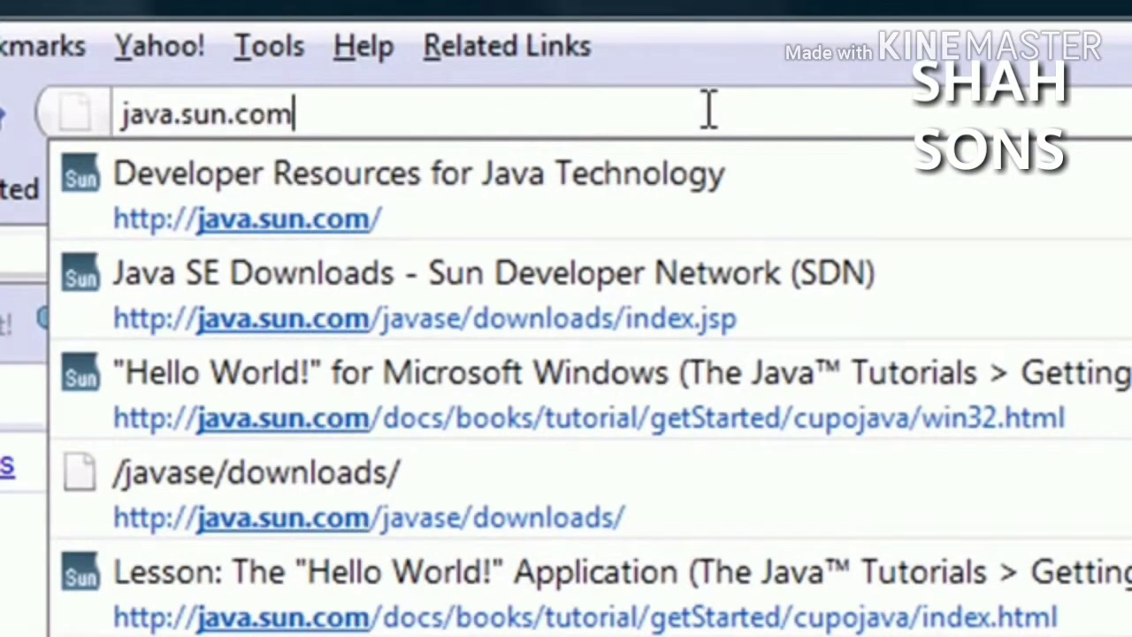
{"action": "key", "text": "Return"}
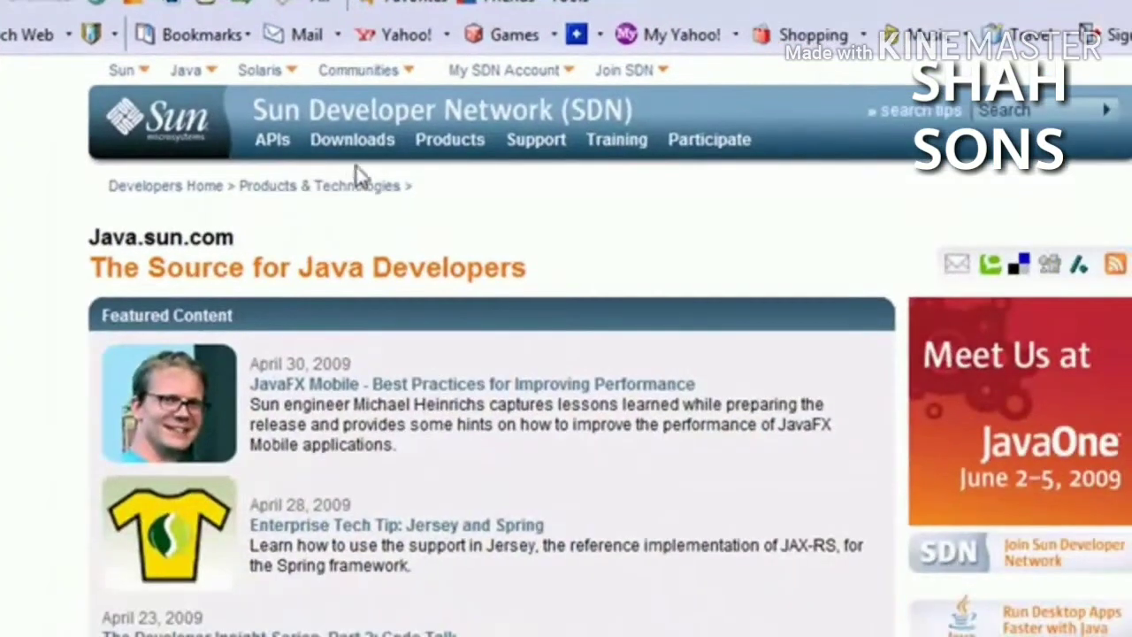
{"action": "mouse_move", "coordinate": [1073, 568]}
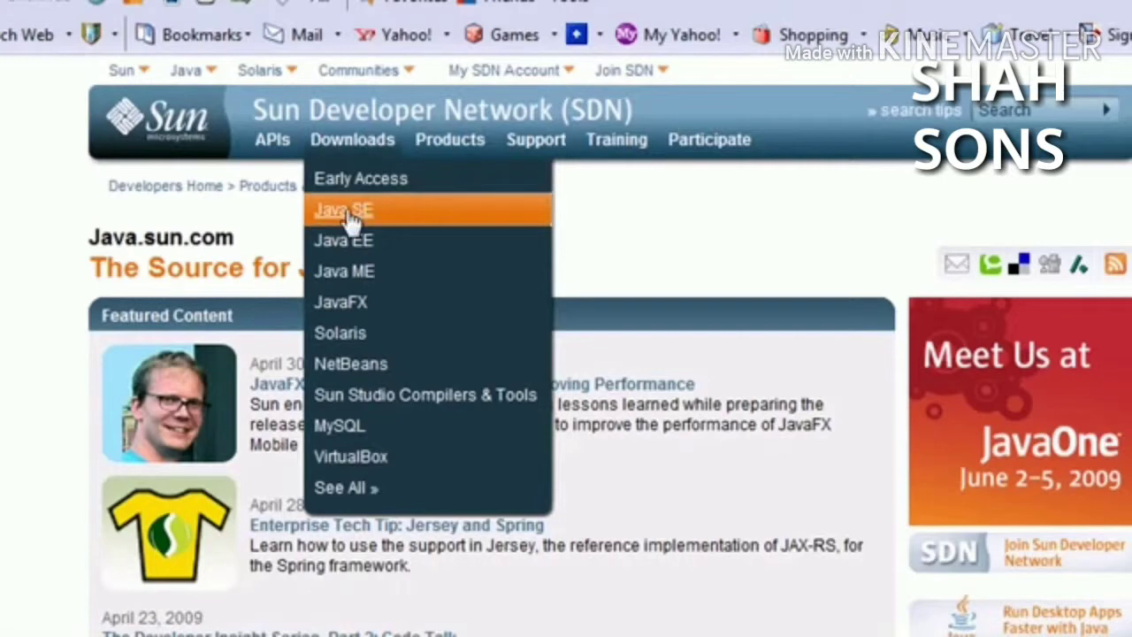
{"action": "left_click", "coordinate": [352, 212]}
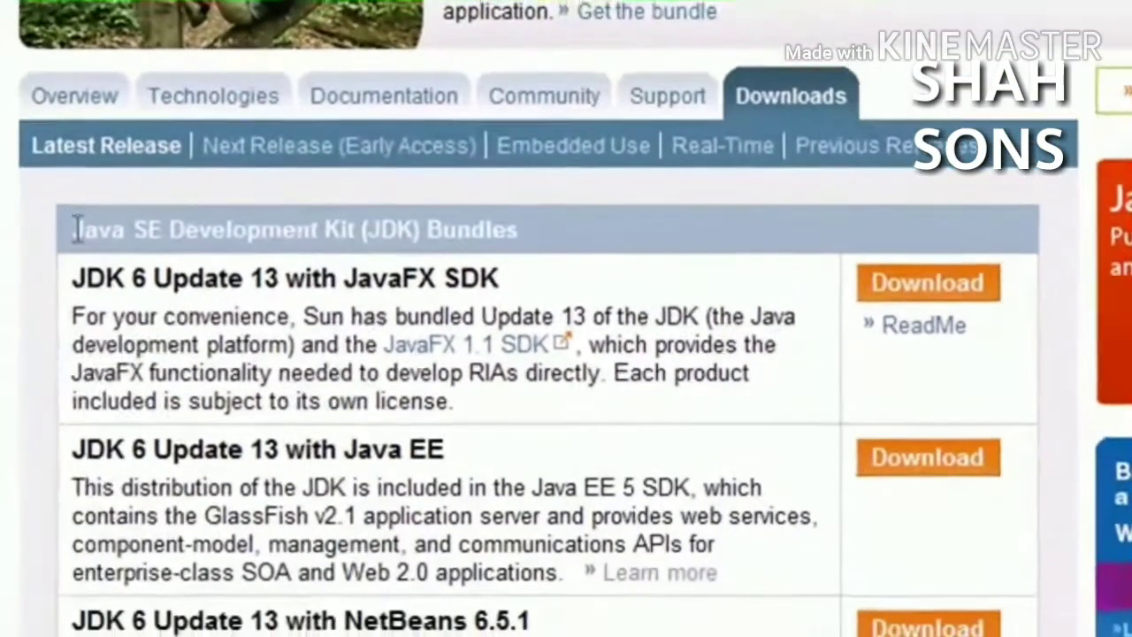
Examine the JDK 6 Update 13 bundles offered with JavaFX SDK, Java EE and NetBeans 6.5.1
{"action": "double_click", "coordinate": [376, 436]}
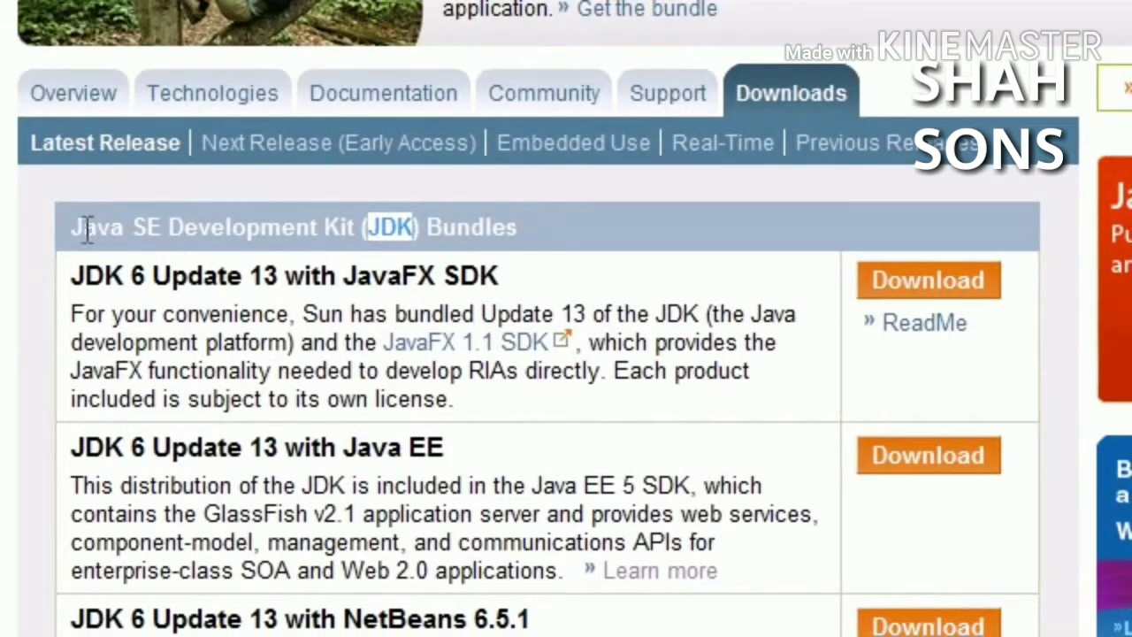
{"action": "left_click_drag", "start_coordinate": [73, 227], "coordinate": [353, 227]}
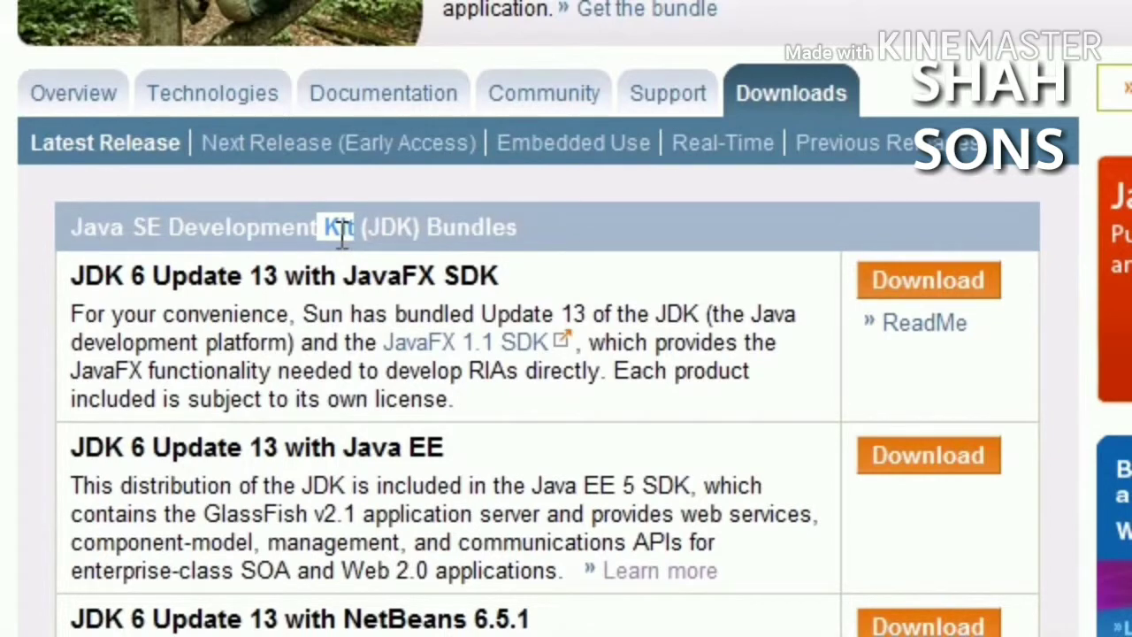
{"action": "left_click_drag", "start_coordinate": [499, 275], "coordinate": [73, 279]}
{"action": "left_click_drag", "start_coordinate": [447, 447], "coordinate": [402, 447]}
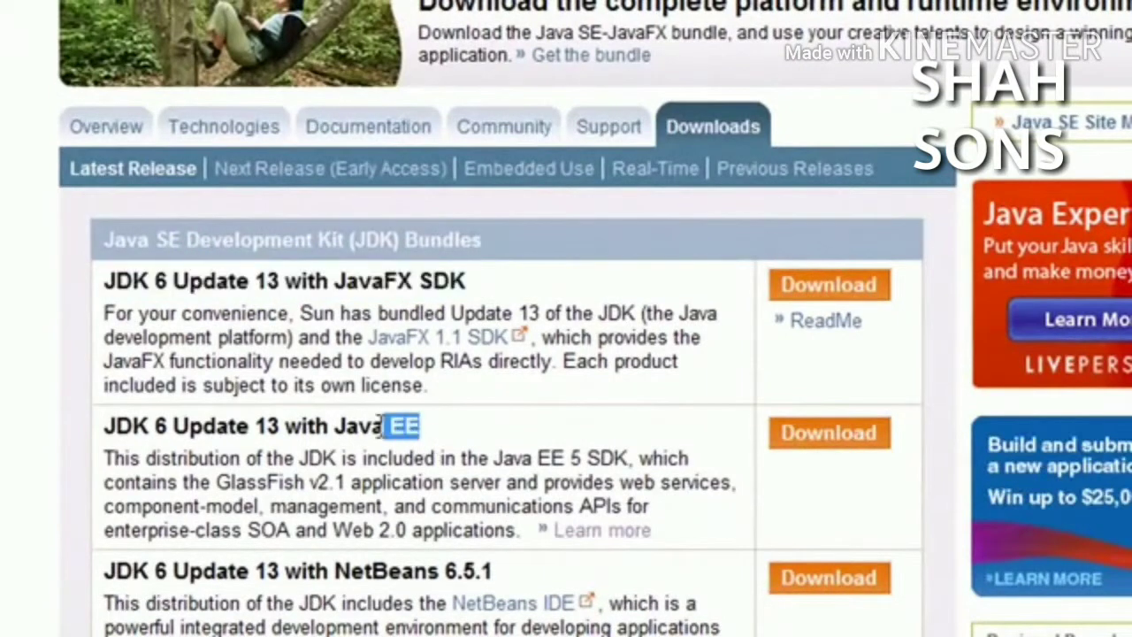
{"action": "left_click", "coordinate": [493, 570]}
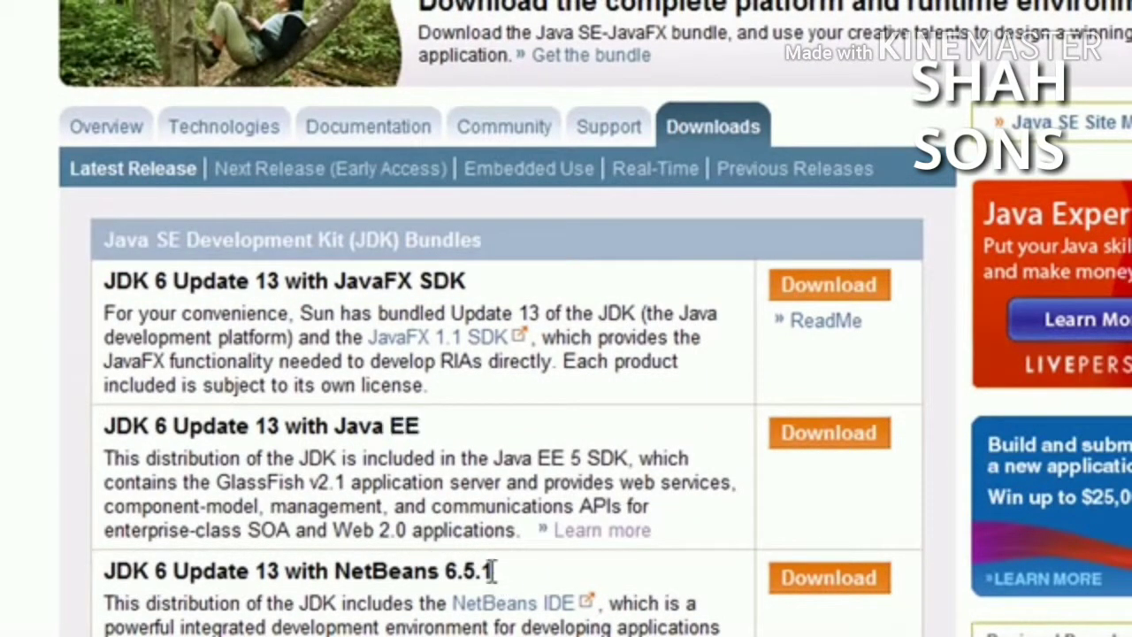
{"action": "left_click_drag", "start_coordinate": [493, 570], "coordinate": [301, 571]}
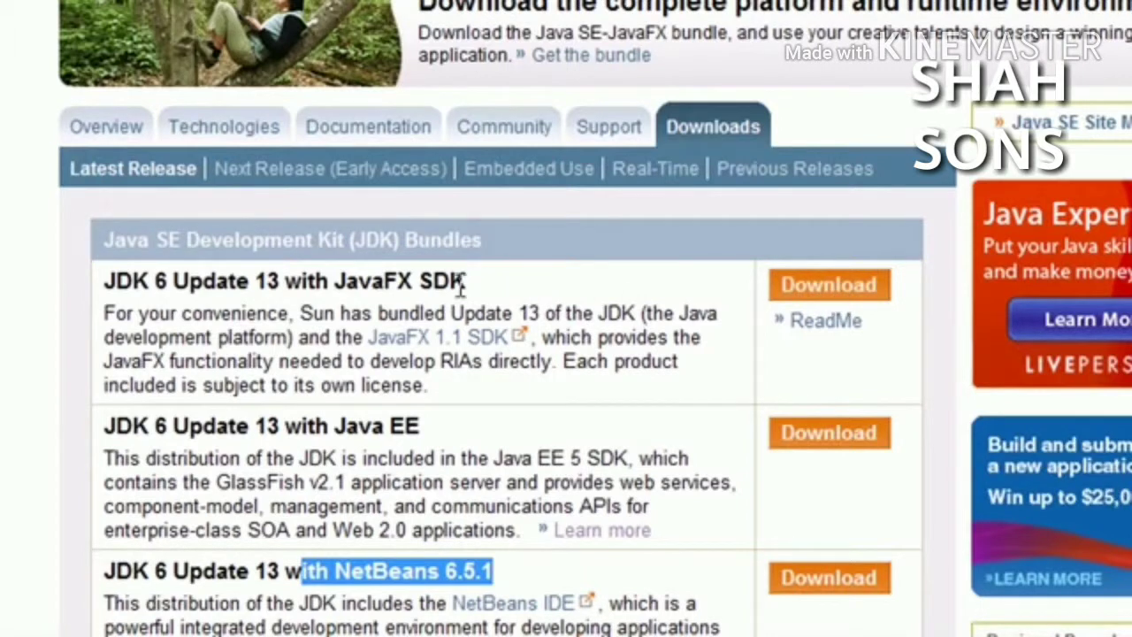
{"action": "left_click_drag", "start_coordinate": [466, 282], "coordinate": [106, 299]}
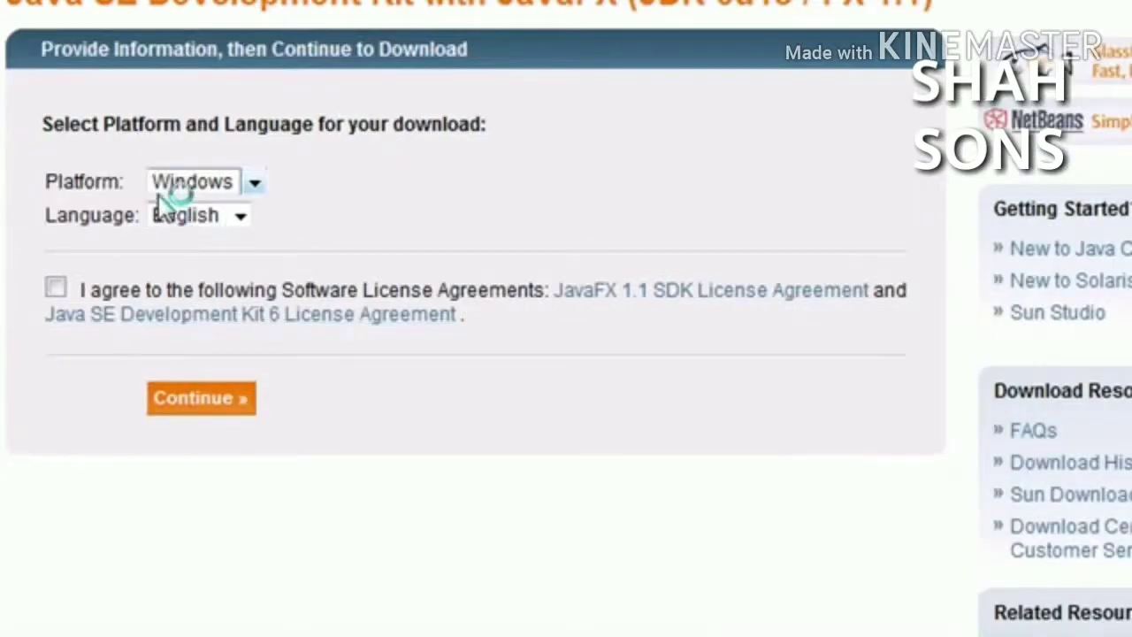
On the download form for the JDK with JavaFX, choose Windows as the platform and English as the language
{"action": "left_click", "coordinate": [255, 184]}
{"action": "left_click", "coordinate": [251, 212]}
{"action": "left_click", "coordinate": [240, 217]}
{"action": "left_click", "coordinate": [246, 236]}
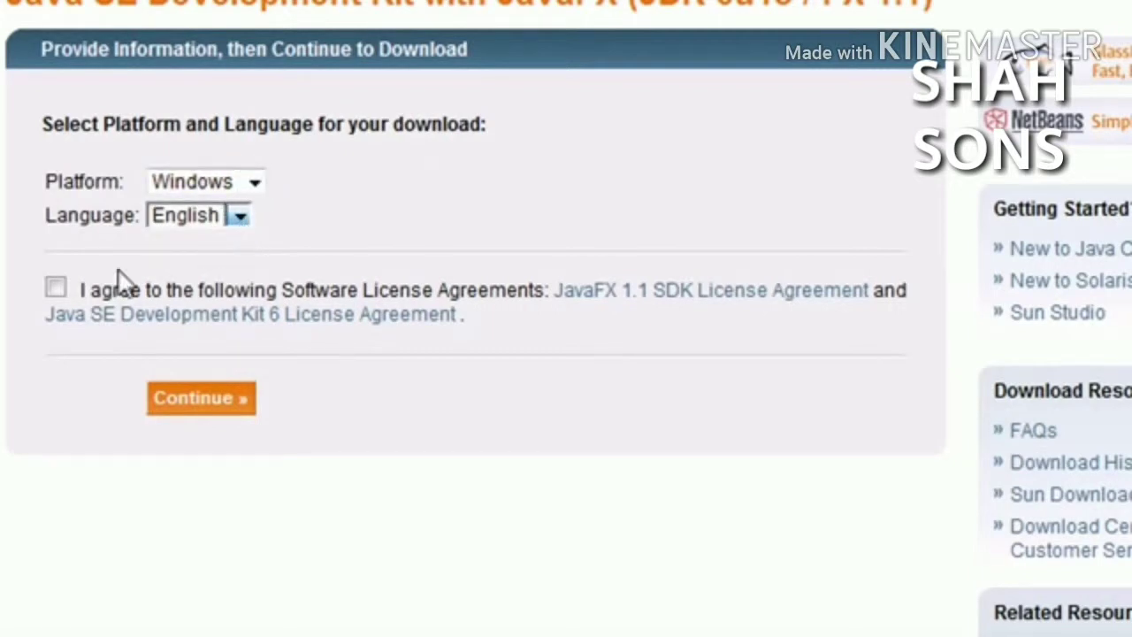
{"action": "left_click", "coordinate": [55, 291]}
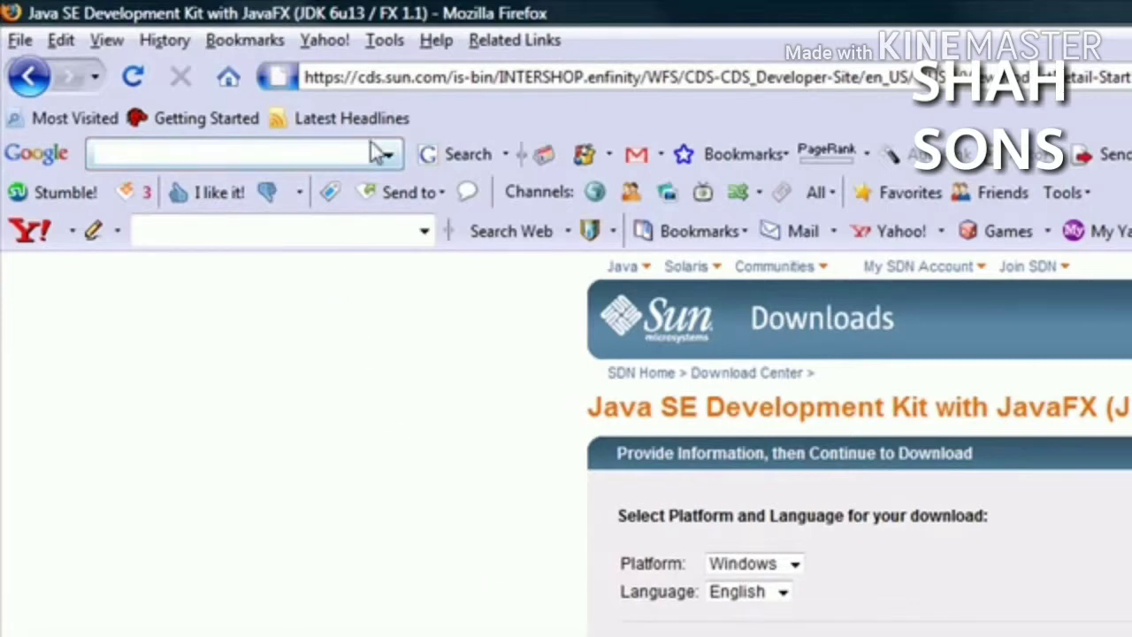
View the browser's list of downloaded files and close the browser to return to the desktop
{"action": "left_click", "coordinate": [382, 41]}
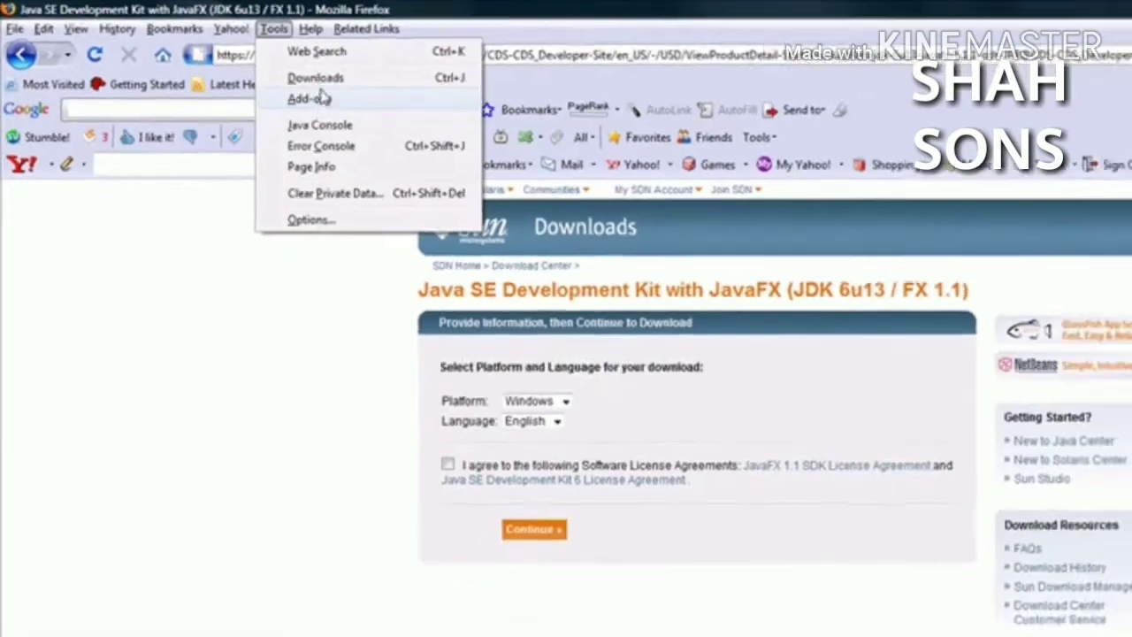
{"action": "left_click", "coordinate": [443, 109]}
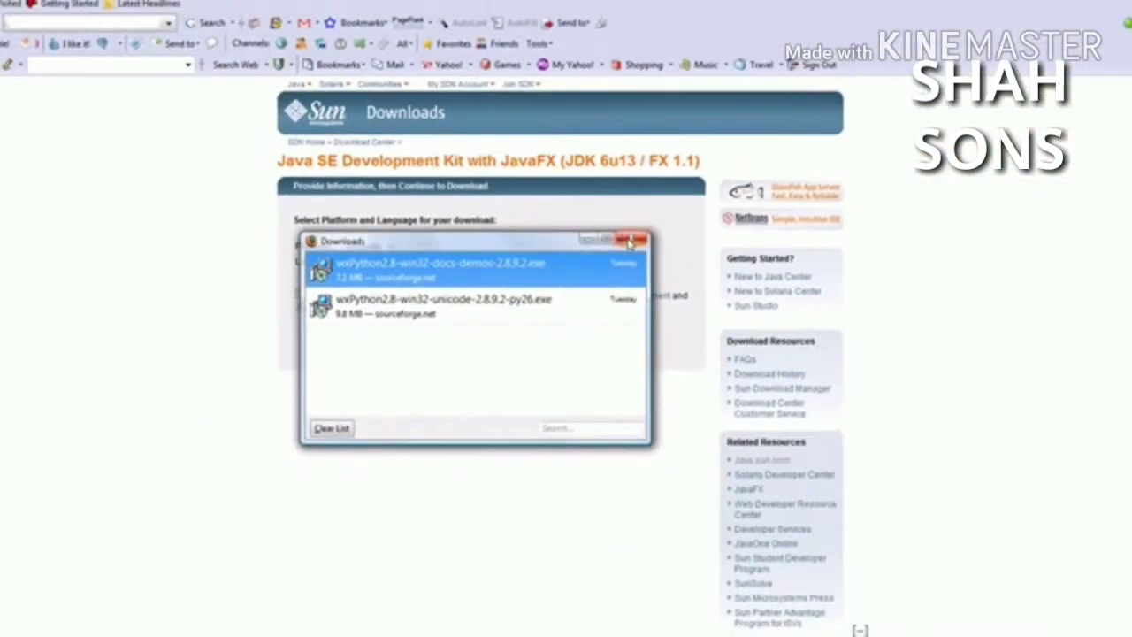
{"action": "left_click", "coordinate": [928, 76]}
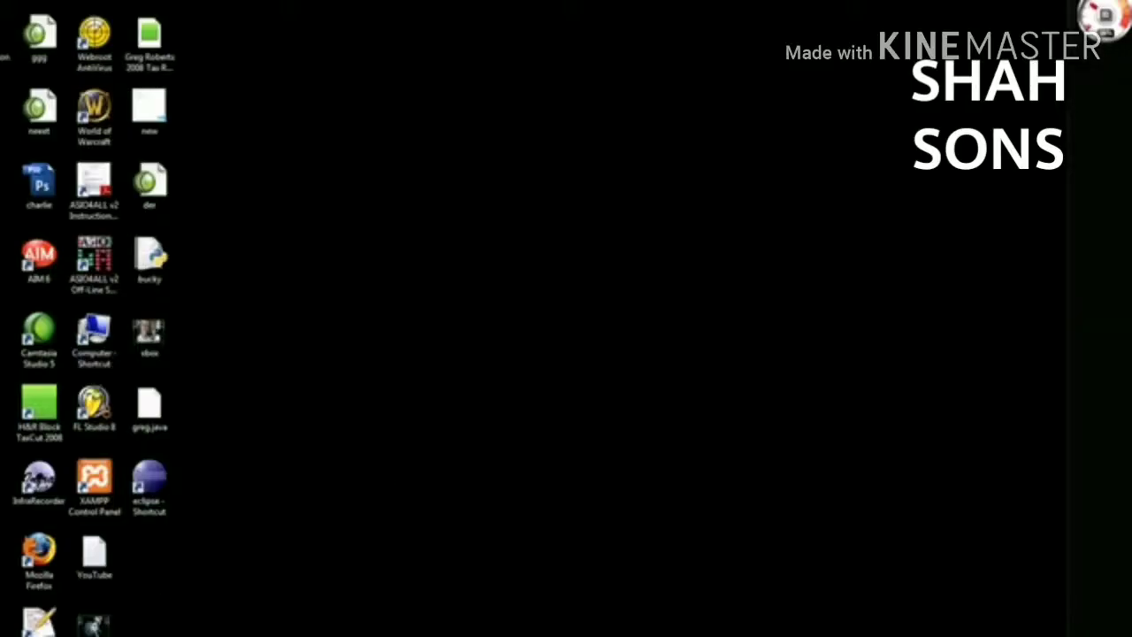
{"action": "left_click_drag", "start_coordinate": [230, 601], "coordinate": [70, 452]}
{"action": "left_click", "coordinate": [196, 557]}
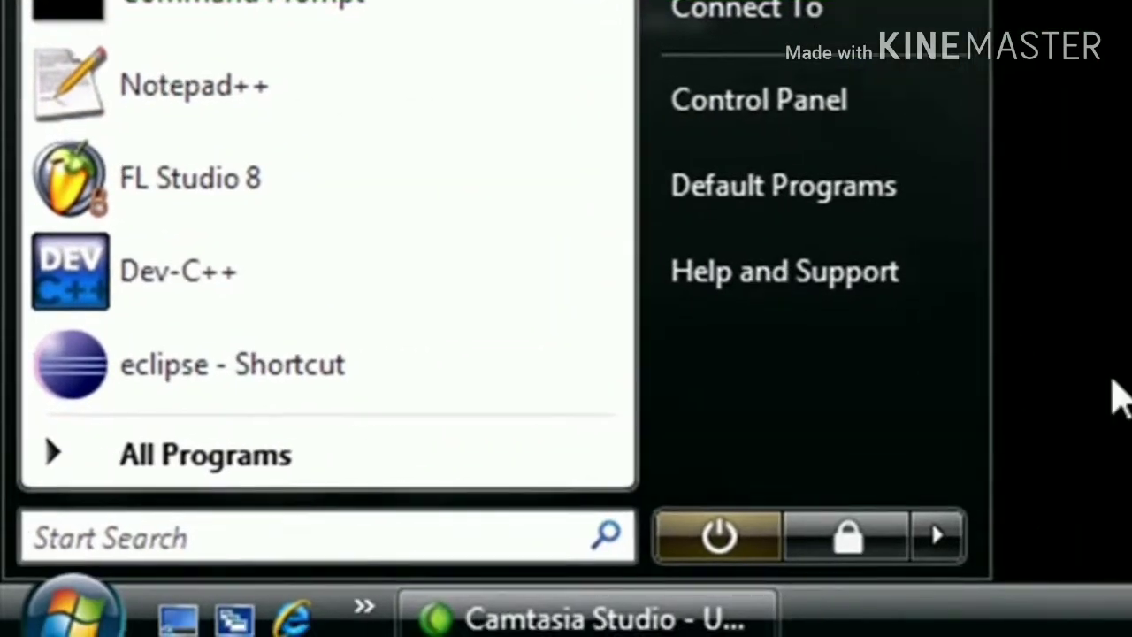
{"action": "left_click", "coordinate": [1115, 395]}
Open a Command Prompt window by searching for cmd
{"action": "left_click", "coordinate": [72, 610]}
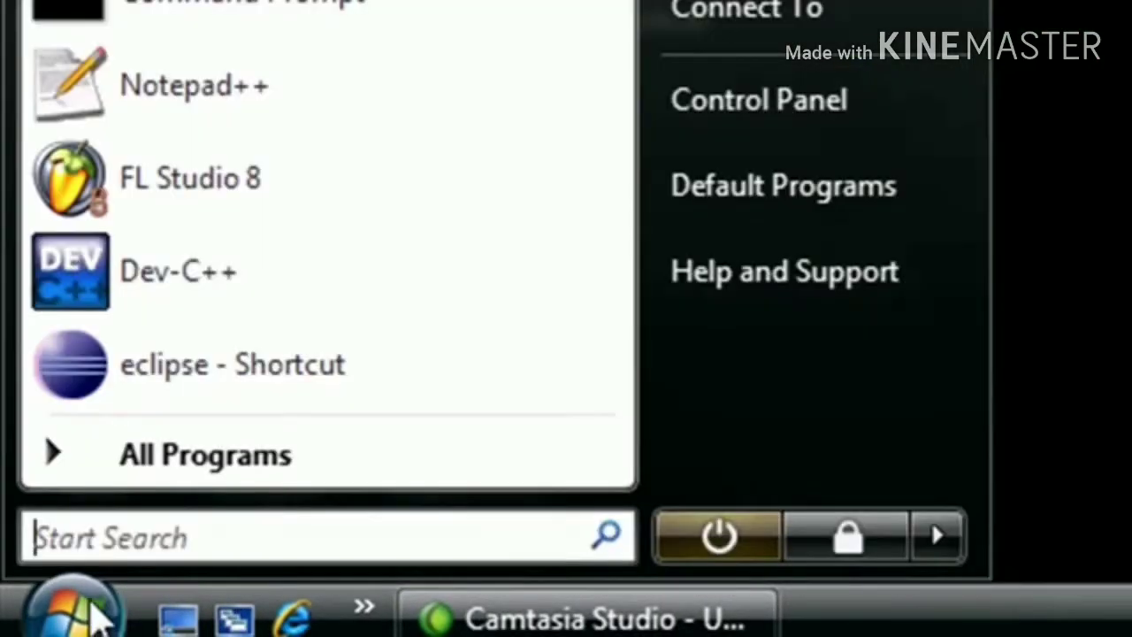
{"action": "left_click", "coordinate": [167, 533]}
{"action": "type", "text": "cmd"}
{"action": "key", "text": "Return"}
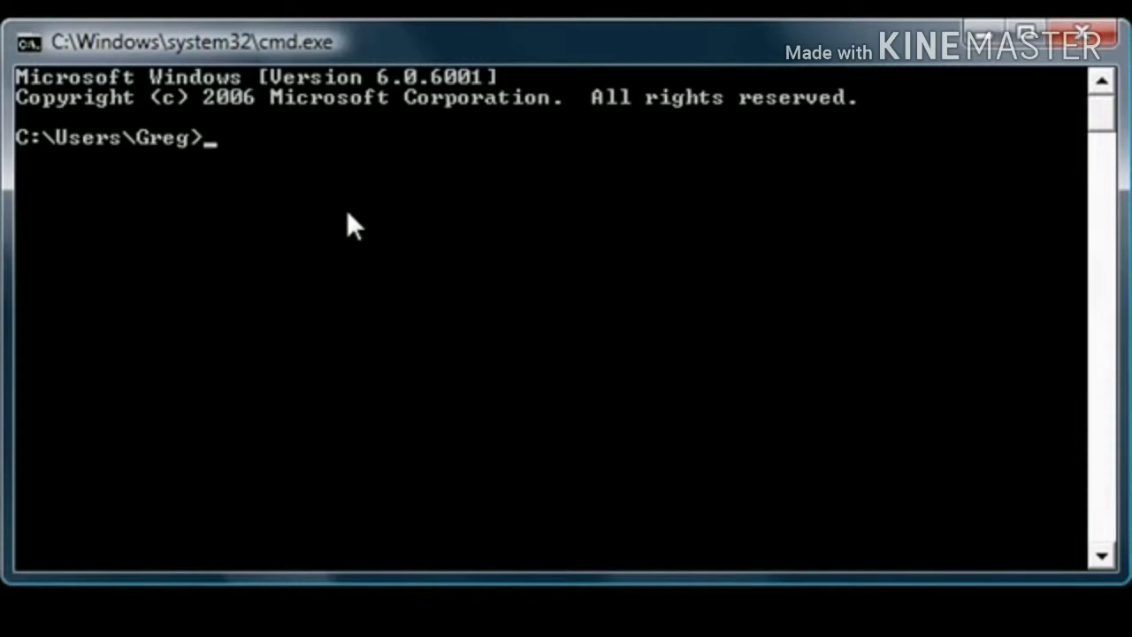
Run javac to test whether the Java compiler is available, and close the Command Prompt
{"action": "type", "text": "javac"}
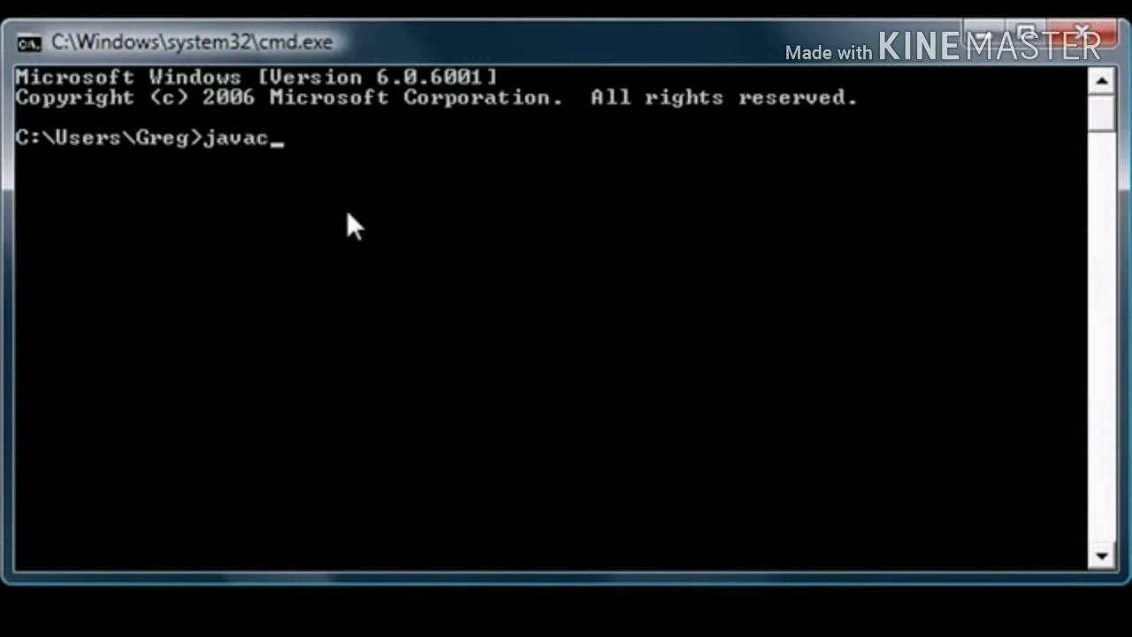
{"action": "key", "text": "Return"}
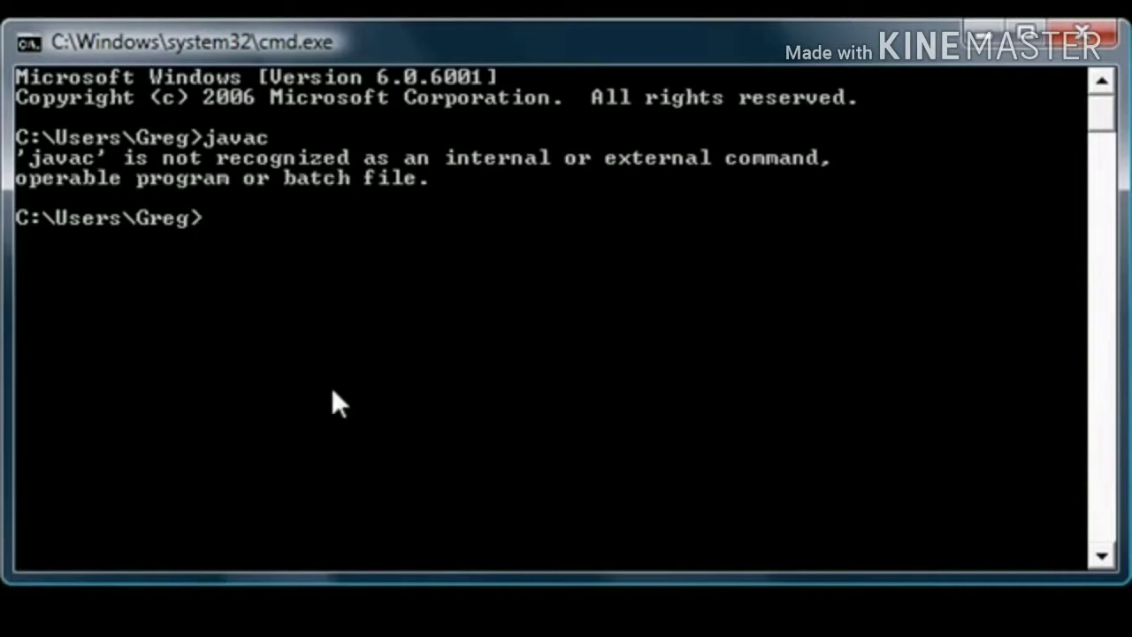
{"action": "left_click", "coordinate": [1080, 36]}
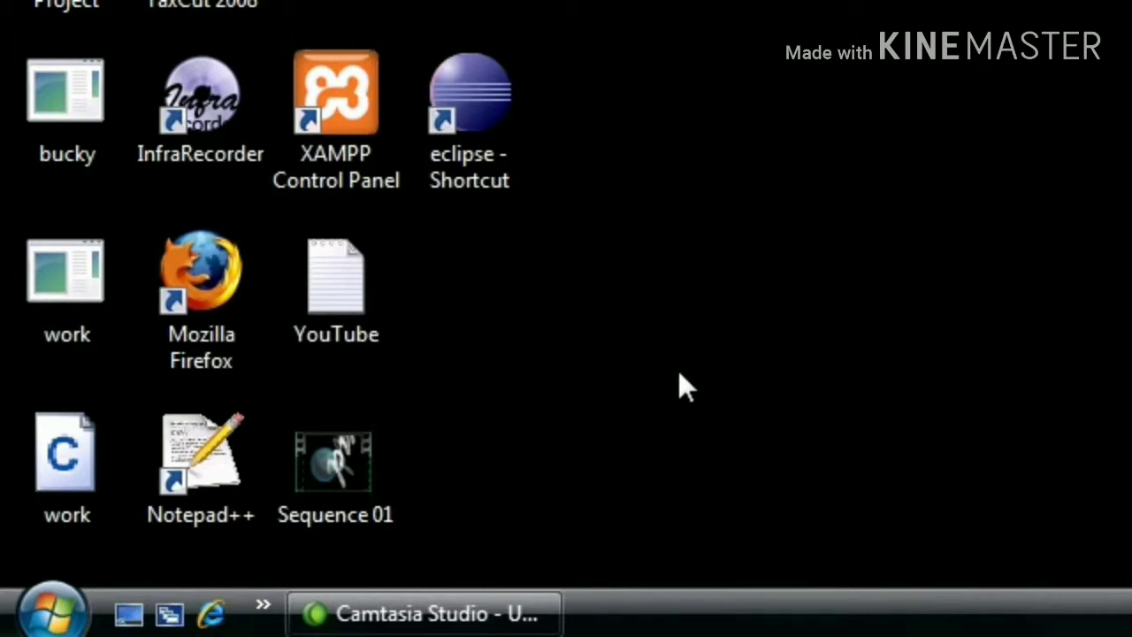
Open the folder C:\Program Files\Java\jdk1.6.0_12\bin in Windows Explorer
{"action": "left_click", "coordinate": [53, 612]}
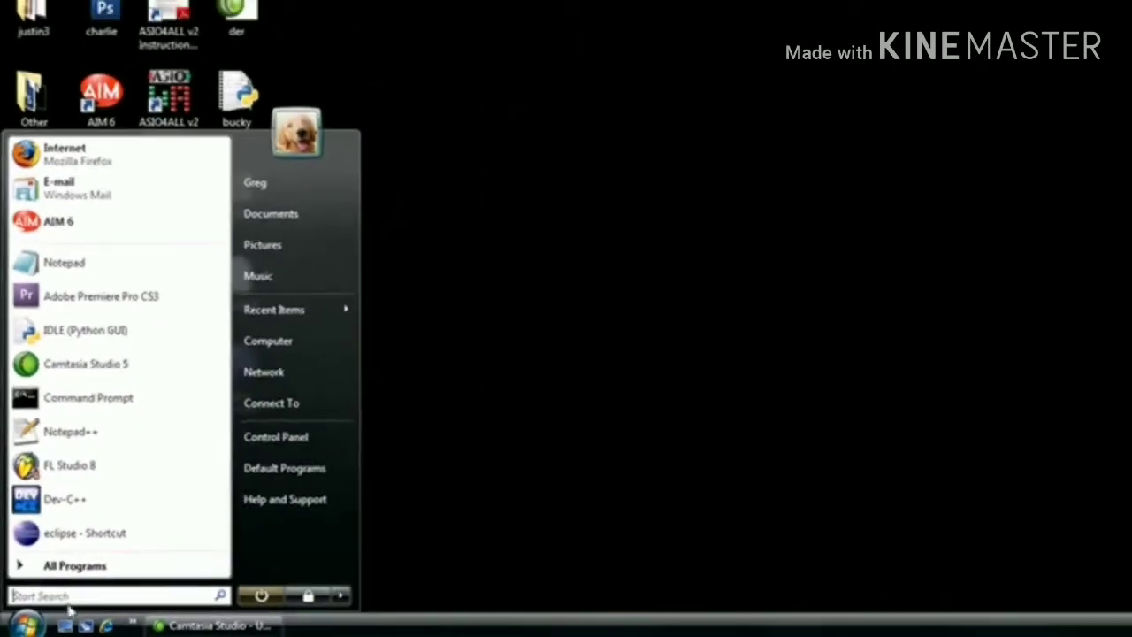
{"action": "left_click", "coordinate": [312, 343]}
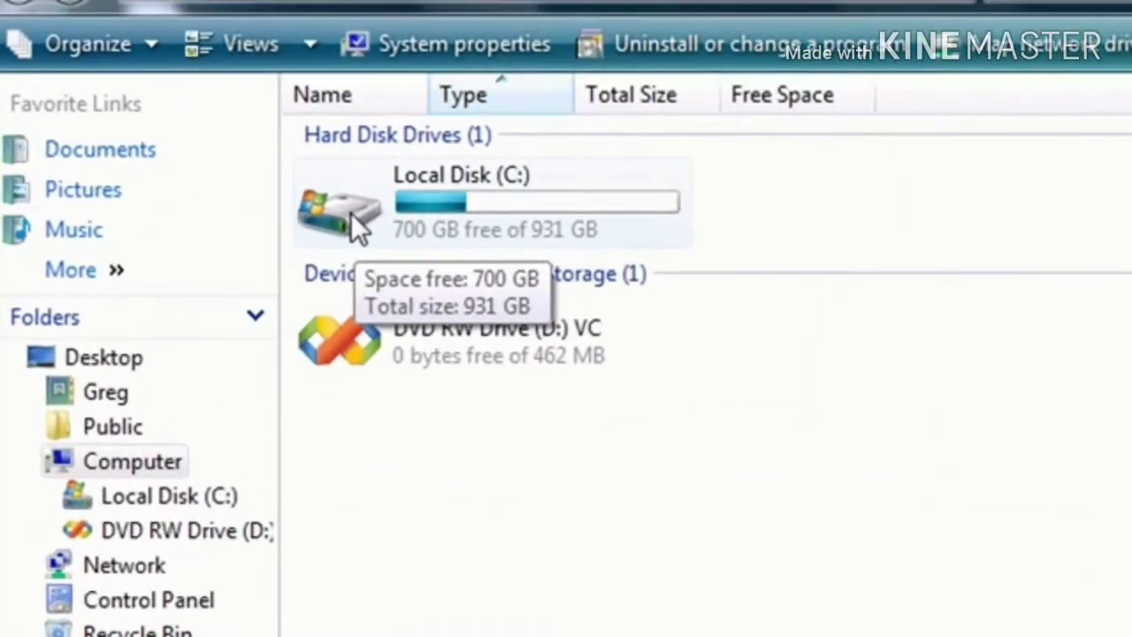
{"action": "double_click", "coordinate": [331, 177]}
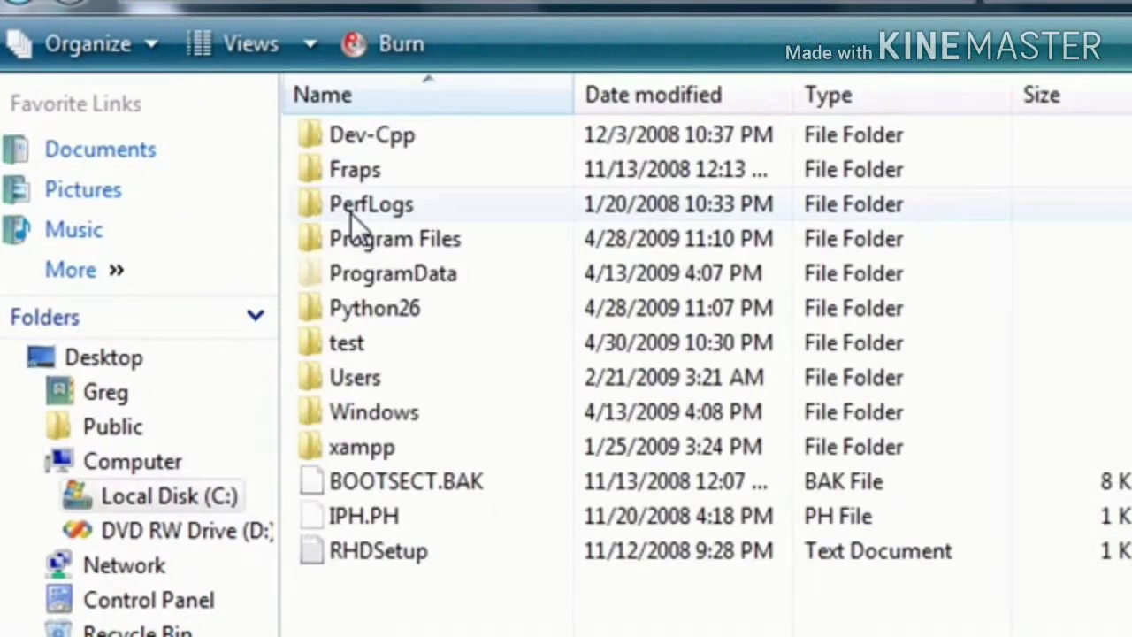
{"action": "double_click", "coordinate": [311, 241]}
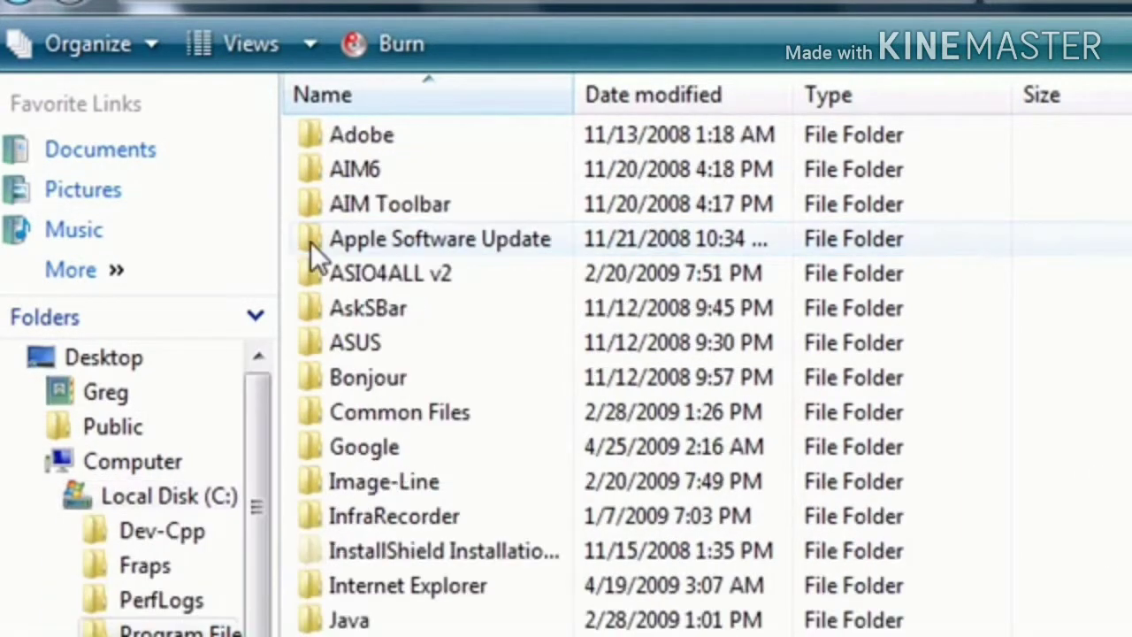
{"action": "double_click", "coordinate": [316, 619]}
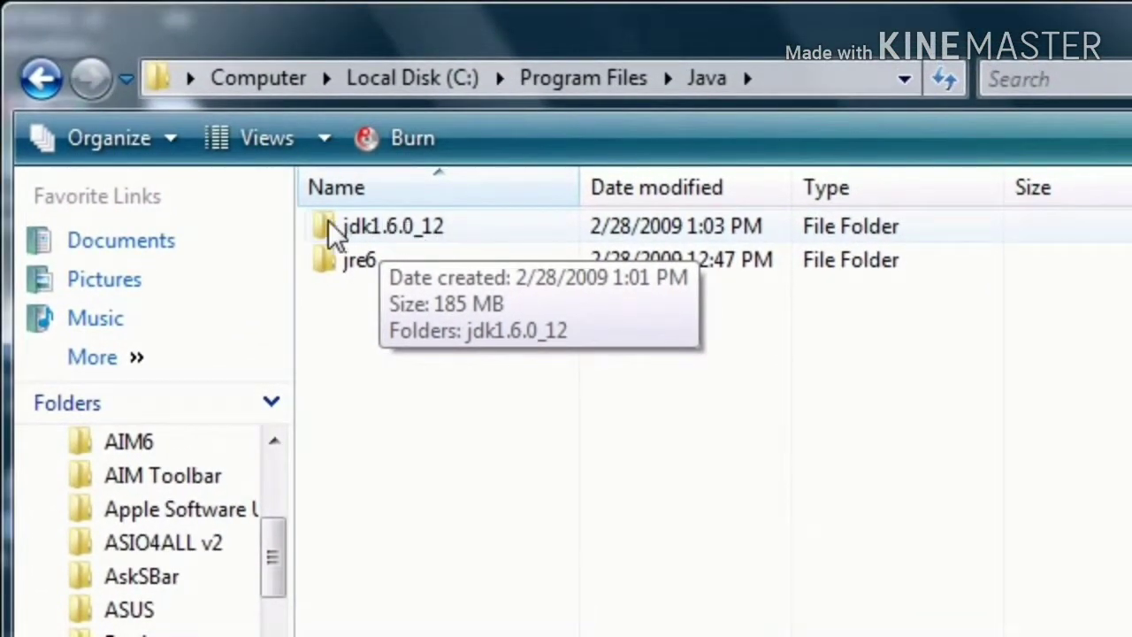
{"action": "double_click", "coordinate": [329, 225]}
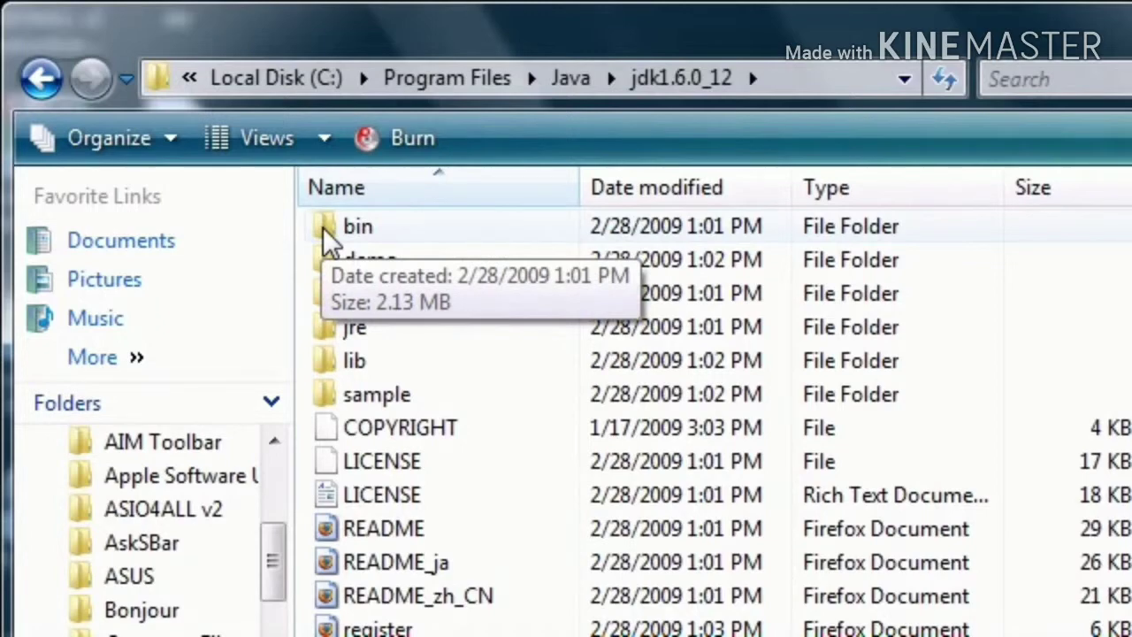
{"action": "double_click", "coordinate": [323, 227]}
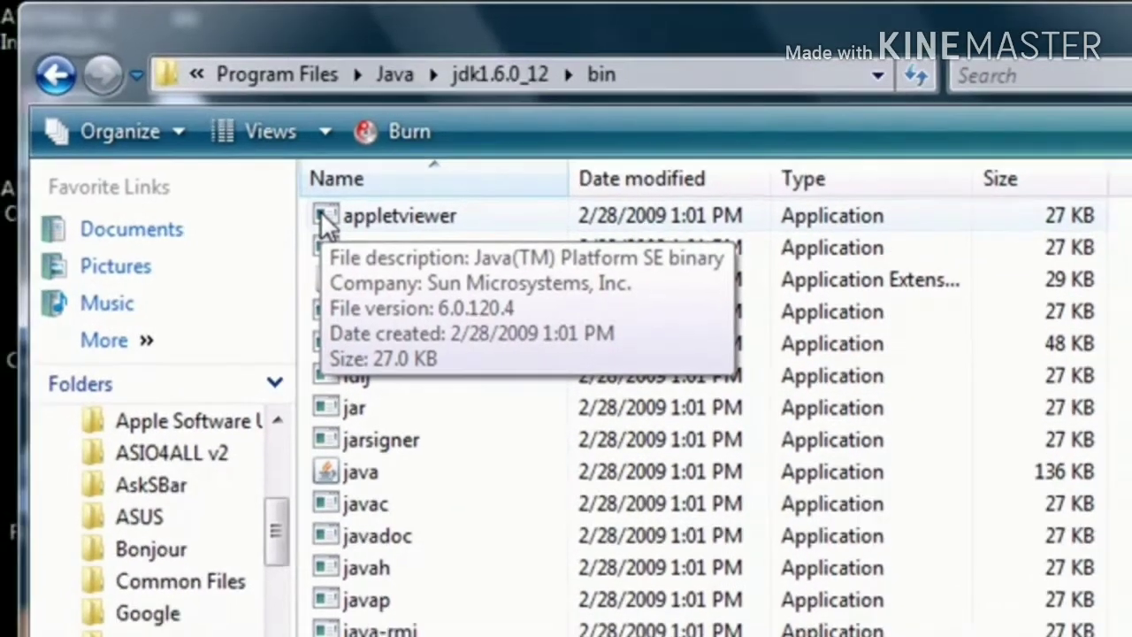
Copy the location path C:\Program Files\Java\jdk1.6.0_12\bin from the appletviewer file's properties, and close the properties and folder windows
{"action": "right_click", "coordinate": [320, 223]}
{"action": "left_click", "coordinate": [415, 457]}
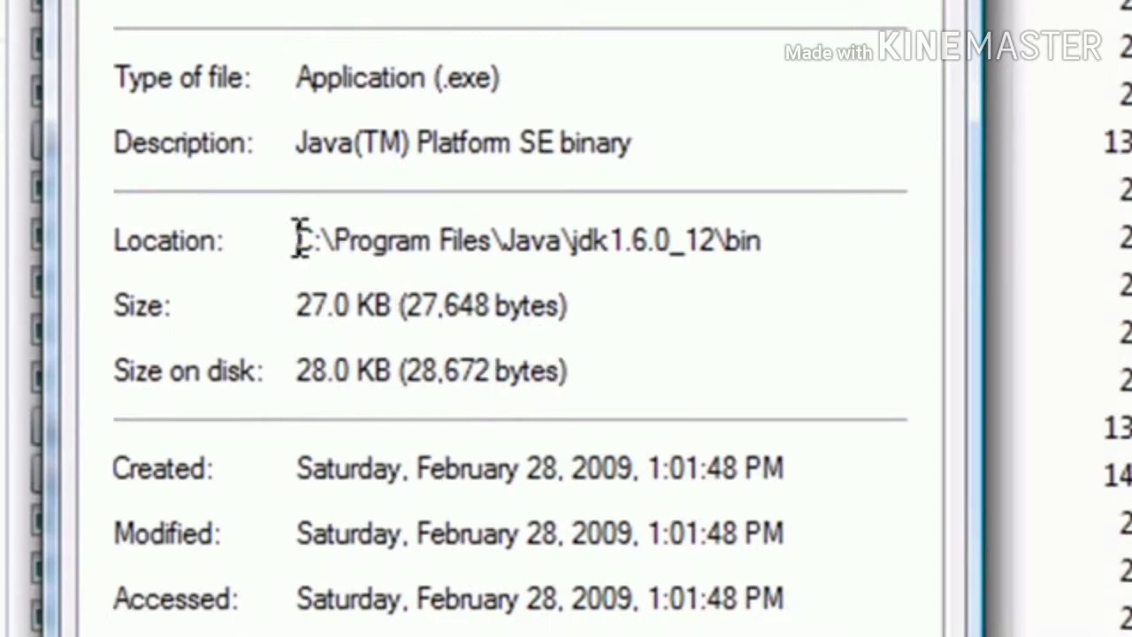
{"action": "left_click_drag", "start_coordinate": [298, 240], "coordinate": [769, 242]}
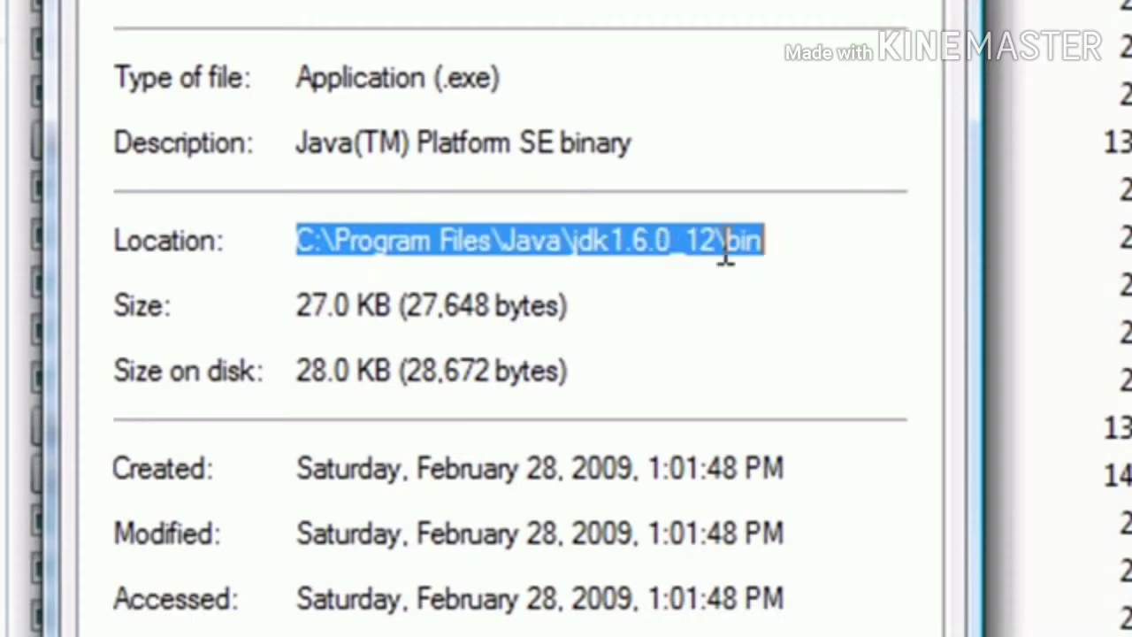
{"action": "right_click", "coordinate": [606, 252]}
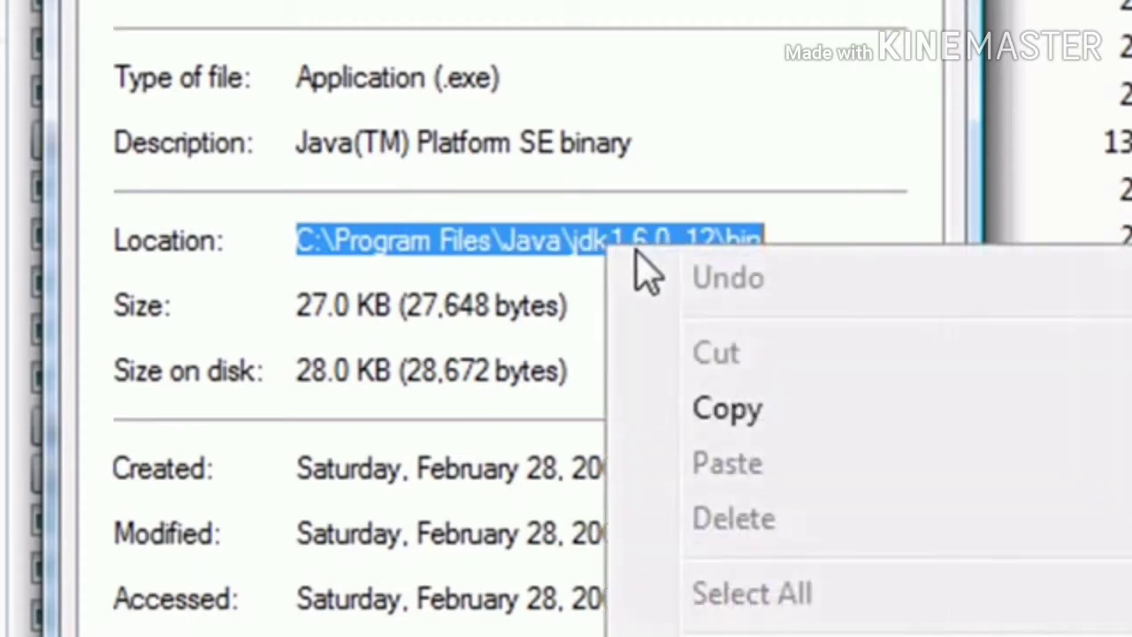
{"action": "left_click", "coordinate": [728, 419]}
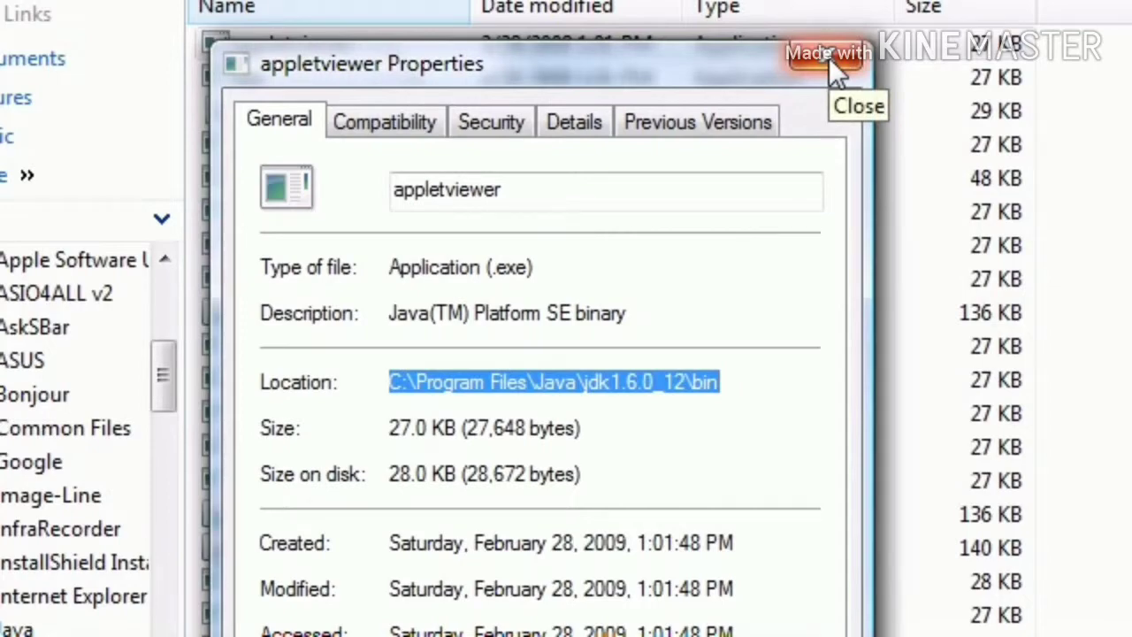
{"action": "right_click", "coordinate": [576, 387]}
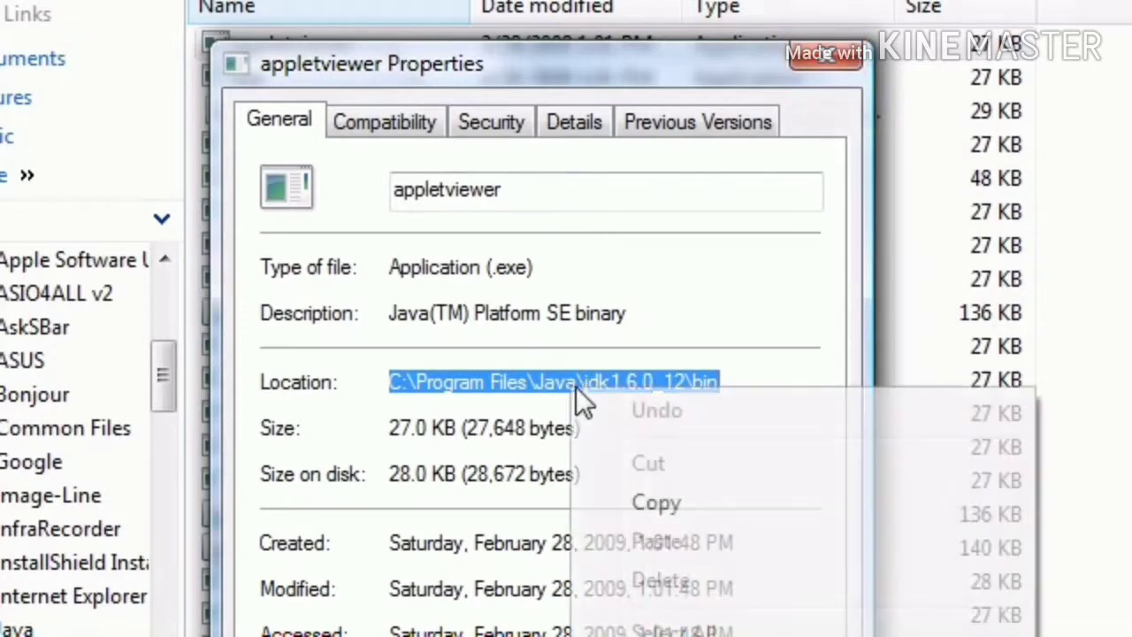
{"action": "left_click", "coordinate": [694, 508]}
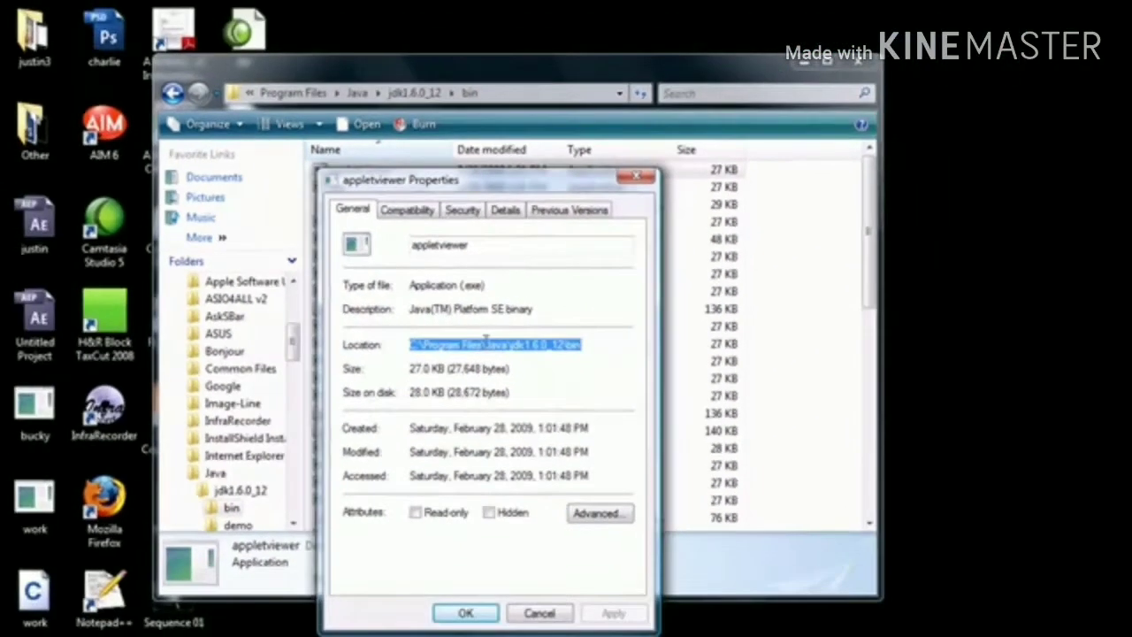
{"action": "left_click", "coordinate": [638, 177]}
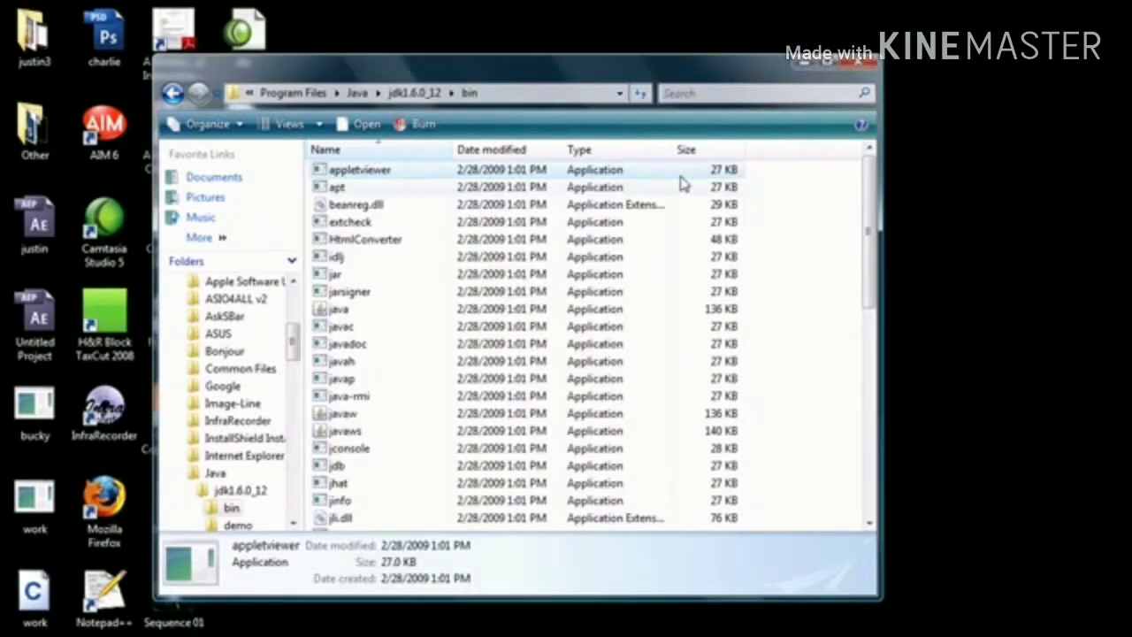
{"action": "left_click", "coordinate": [863, 64]}
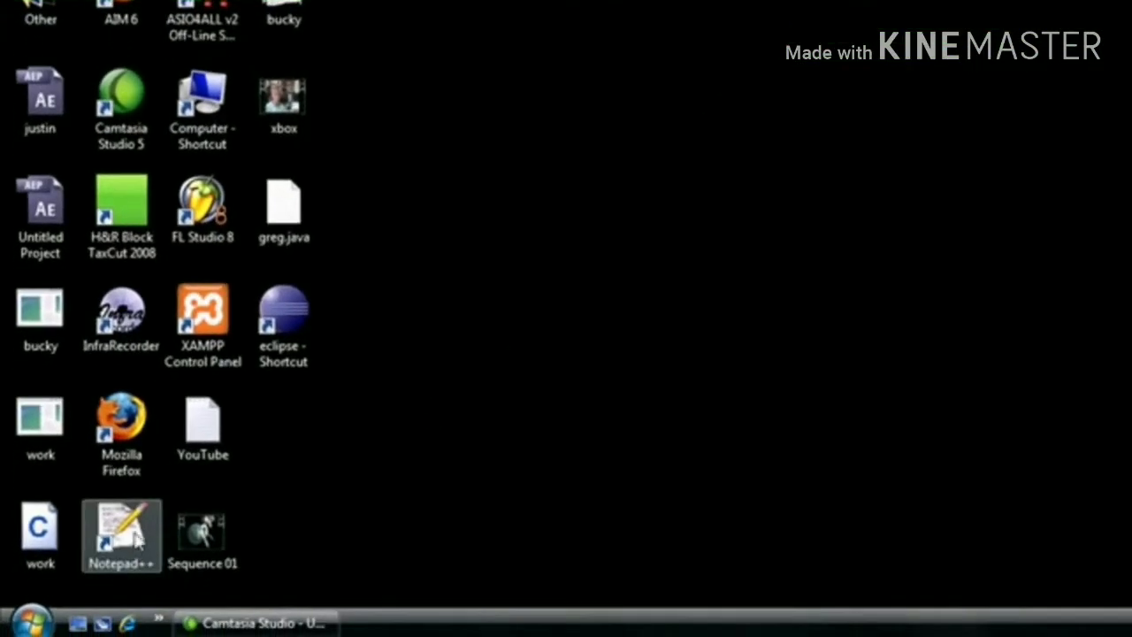
{"action": "left_click", "coordinate": [32, 621]}
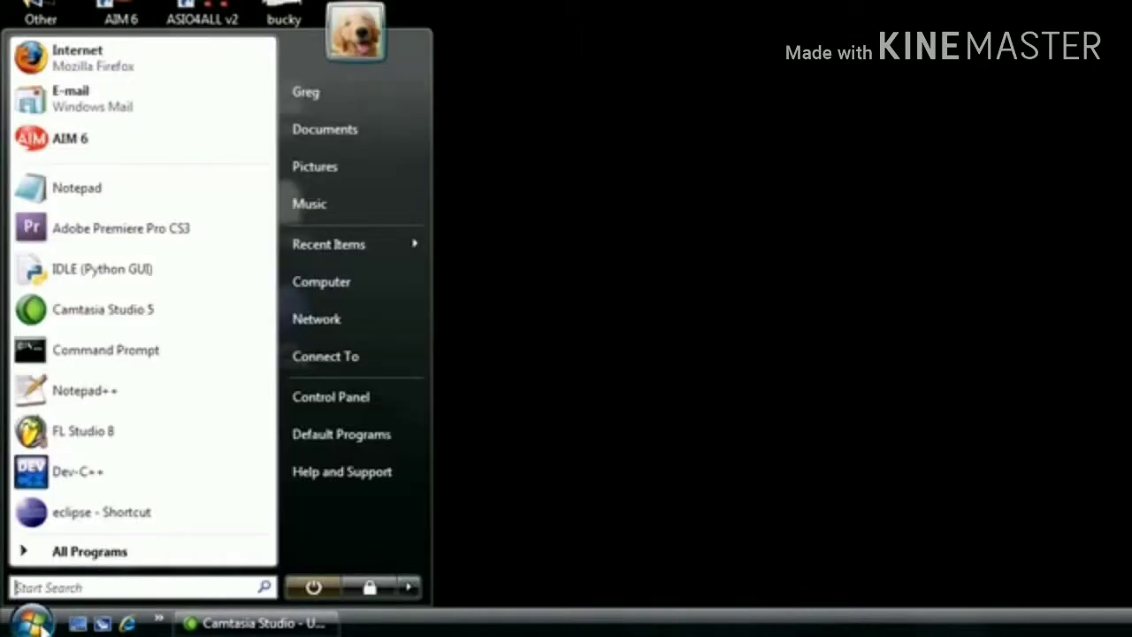
{"action": "right_click", "coordinate": [323, 290]}
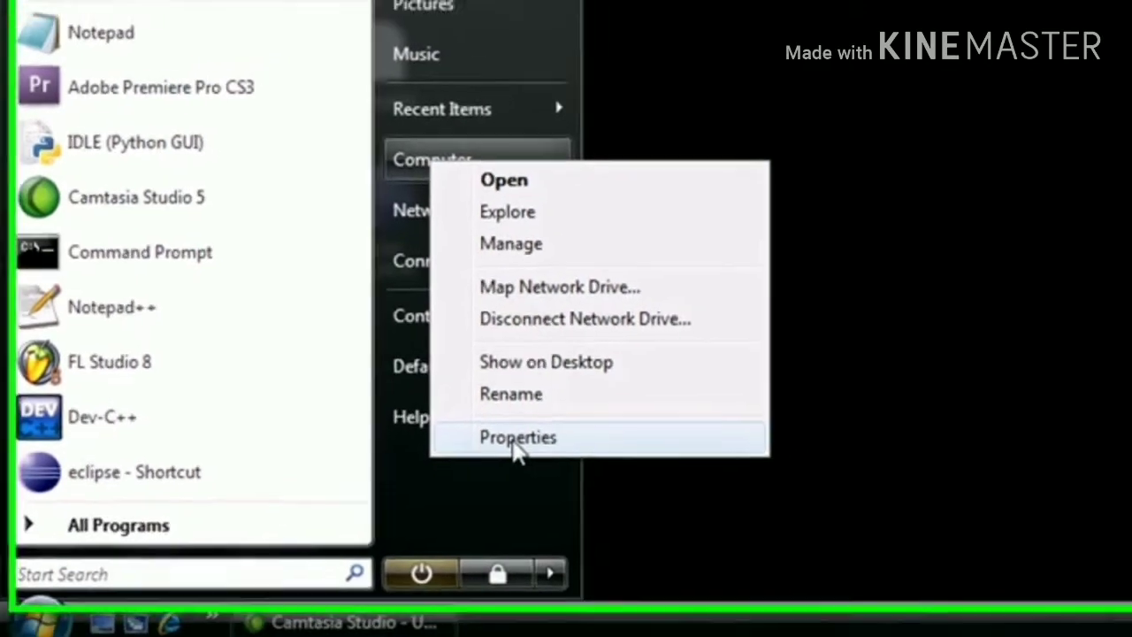
{"action": "left_click", "coordinate": [541, 426]}
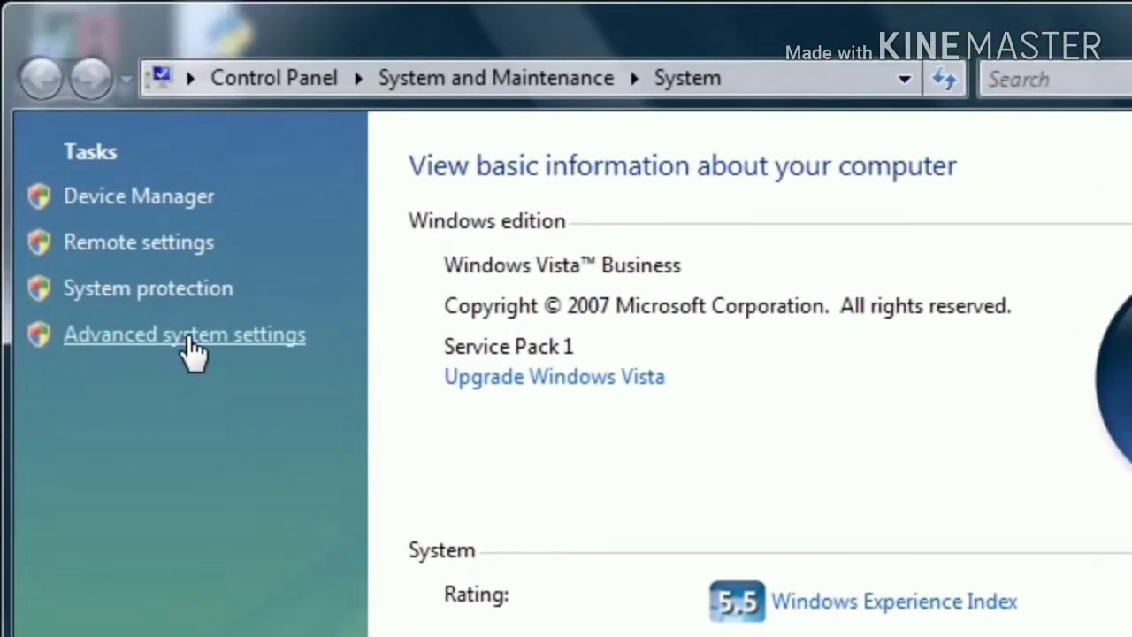
{"action": "left_click", "coordinate": [193, 349]}
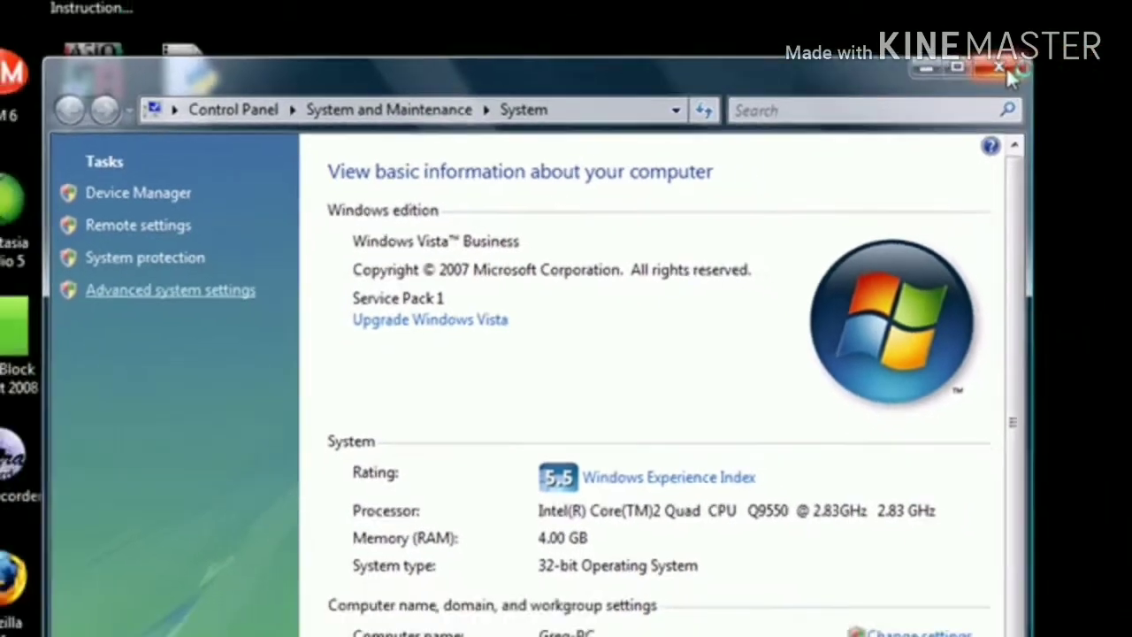
{"action": "left_click", "coordinate": [1080, 62]}
Open the Environment Variables dialog through the computer's advanced system settings
{"action": "left_click", "coordinate": [23, 626]}
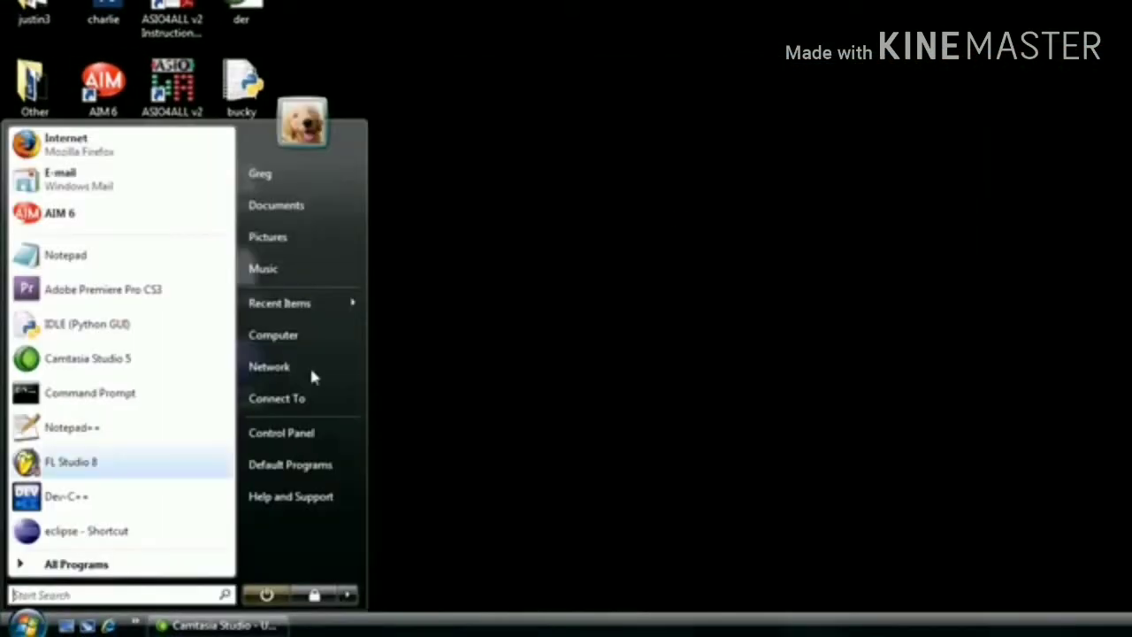
{"action": "right_click", "coordinate": [306, 336]}
{"action": "left_click", "coordinate": [365, 511]}
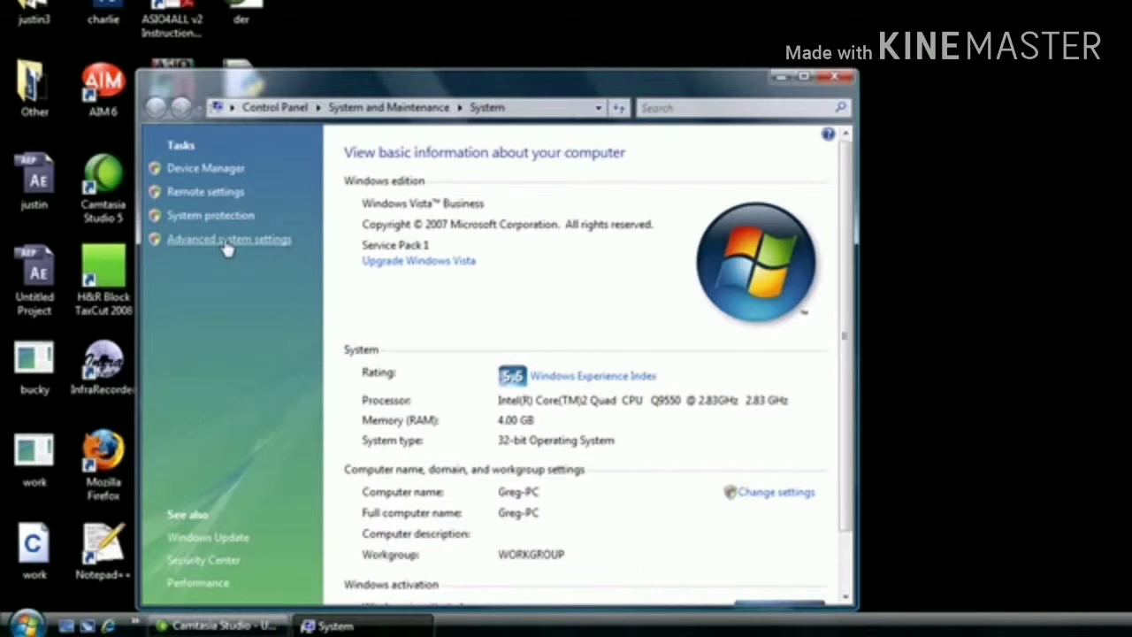
{"action": "left_click", "coordinate": [227, 243]}
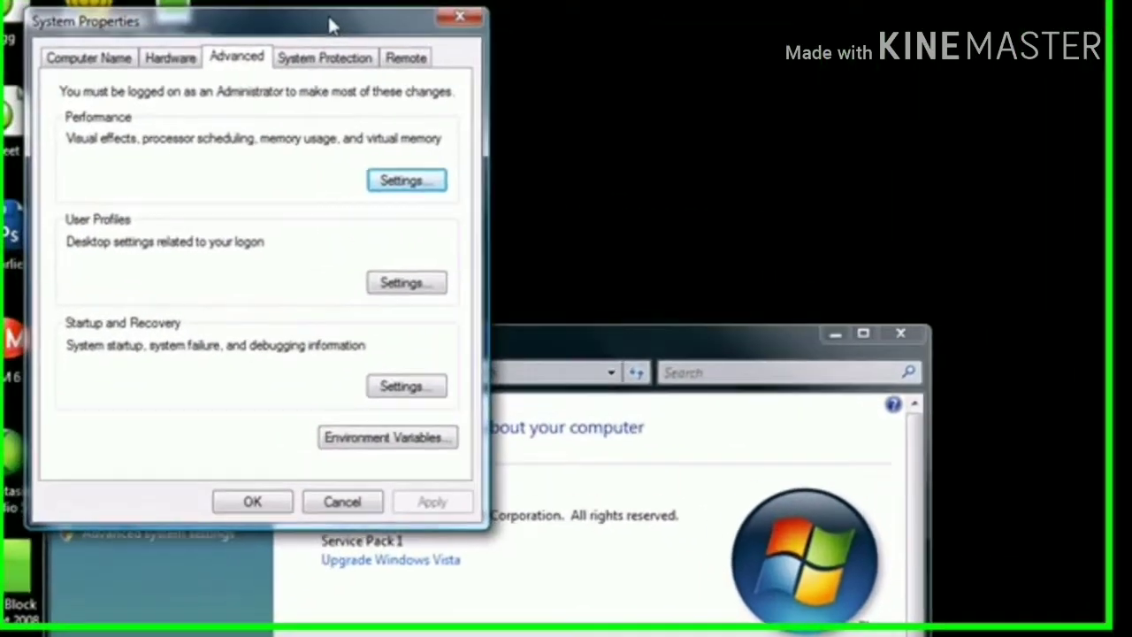
{"action": "left_click_drag", "start_coordinate": [329, 27], "coordinate": [840, 163]}
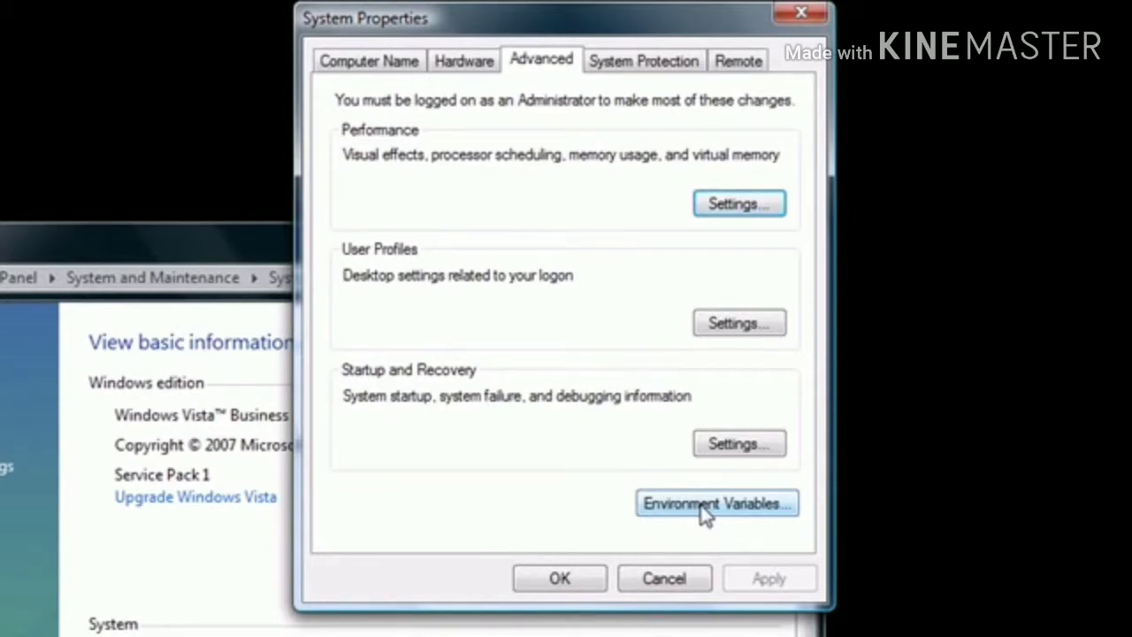
{"action": "left_click", "coordinate": [705, 505]}
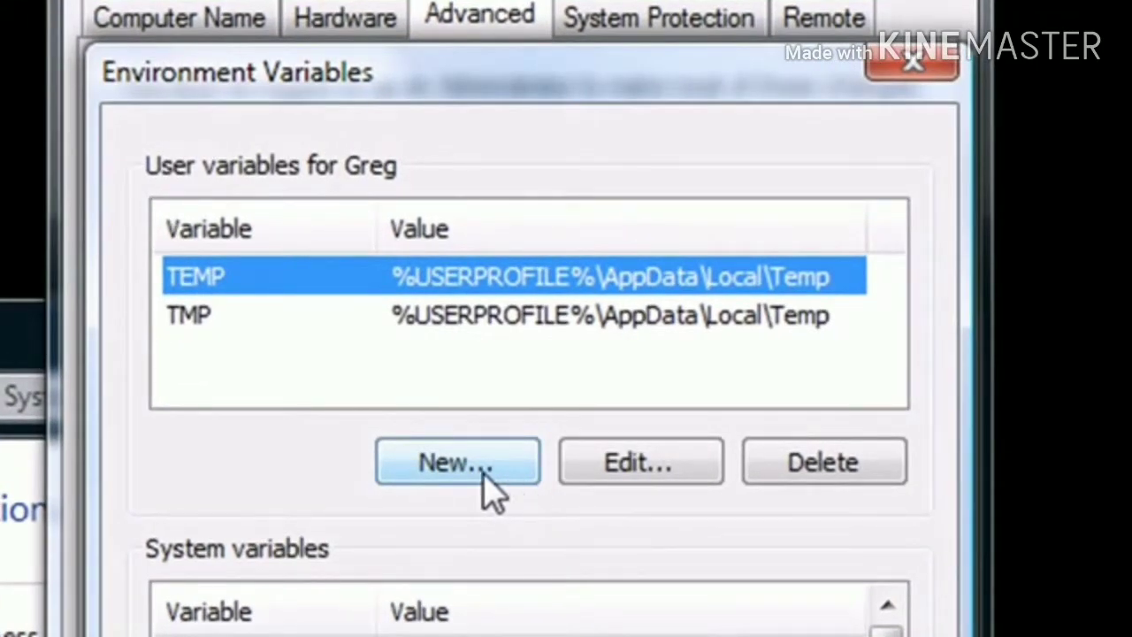
Create a new user variable named Path with the copied value C:\Program Files\Java\jdk1.6.0_12\bin
{"action": "left_click", "coordinate": [480, 478]}
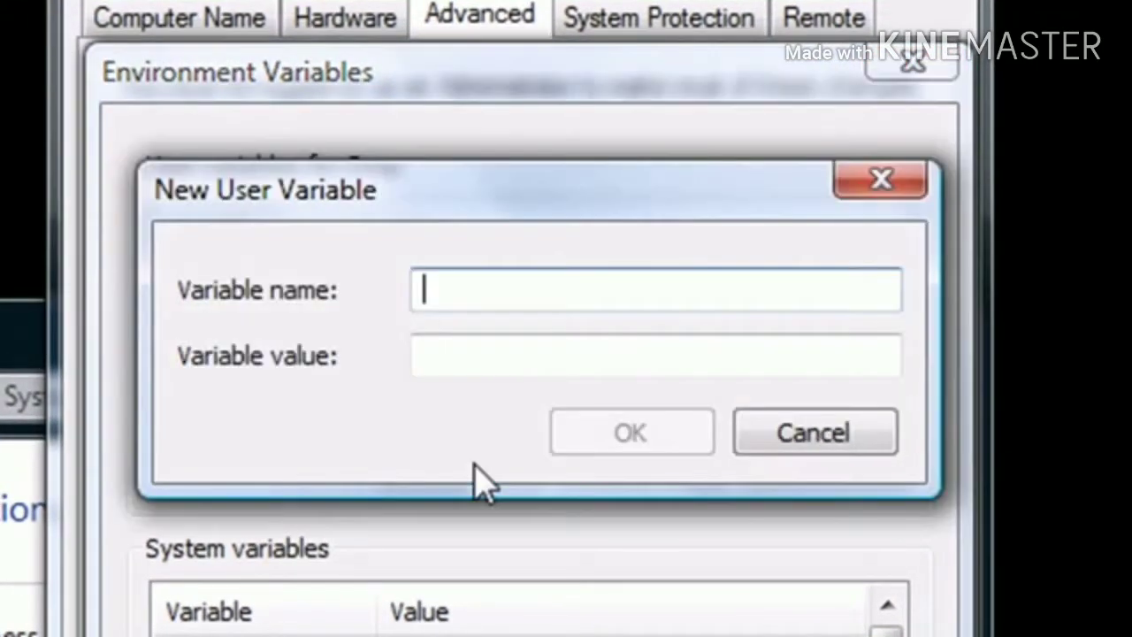
{"action": "left_click", "coordinate": [490, 290]}
{"action": "type", "text": "Path"}
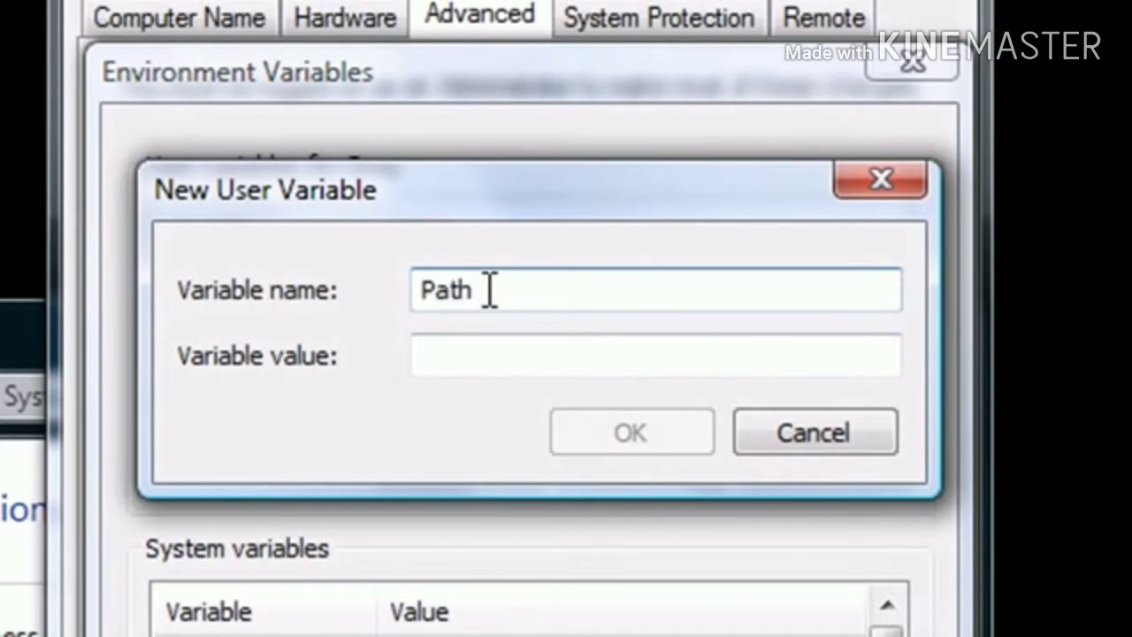
{"action": "left_click", "coordinate": [444, 356]}
{"action": "right_click", "coordinate": [453, 358]}
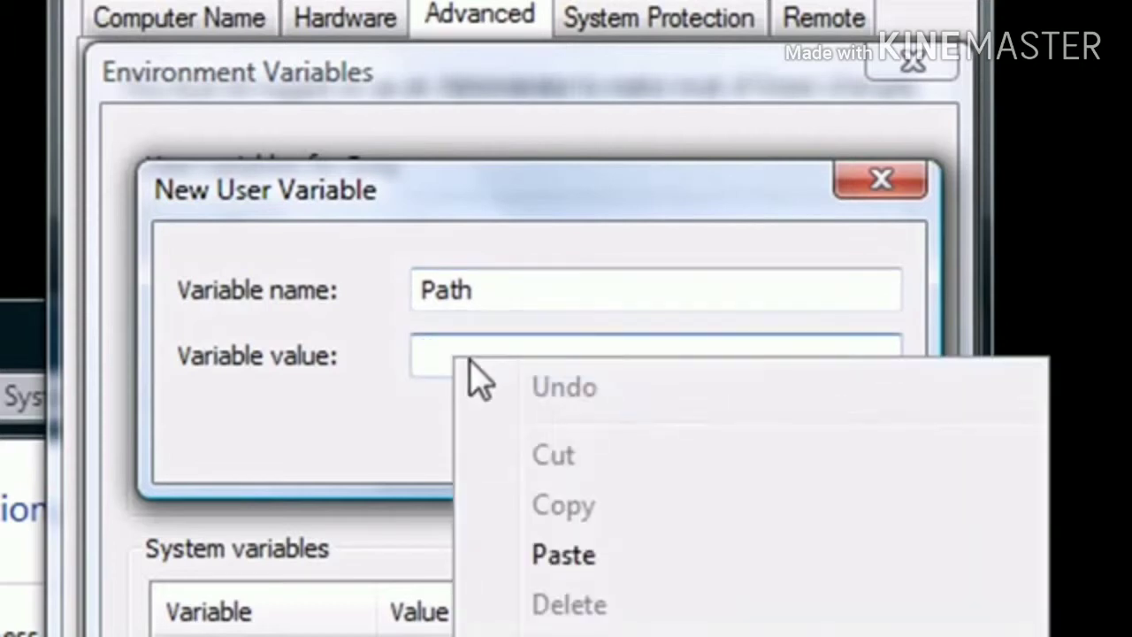
{"action": "left_click", "coordinate": [586, 560]}
{"action": "left_click_drag", "start_coordinate": [846, 355], "coordinate": [381, 348]}
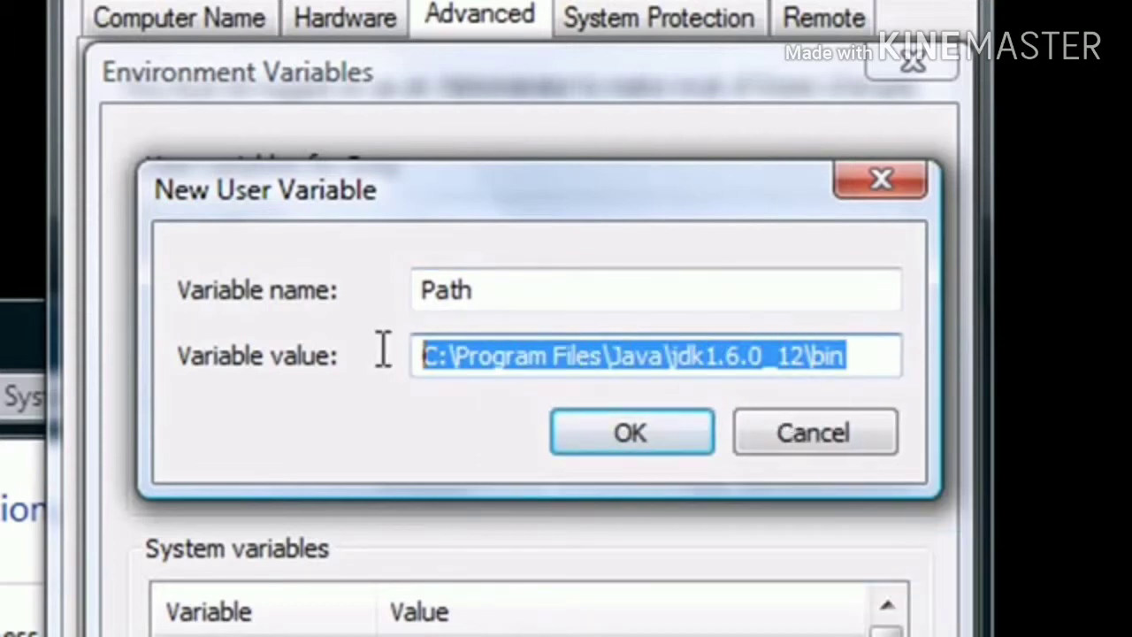
{"action": "left_click", "coordinate": [885, 356]}
{"action": "left_click_drag", "start_coordinate": [884, 356], "coordinate": [391, 366]}
{"action": "left_click", "coordinate": [870, 356]}
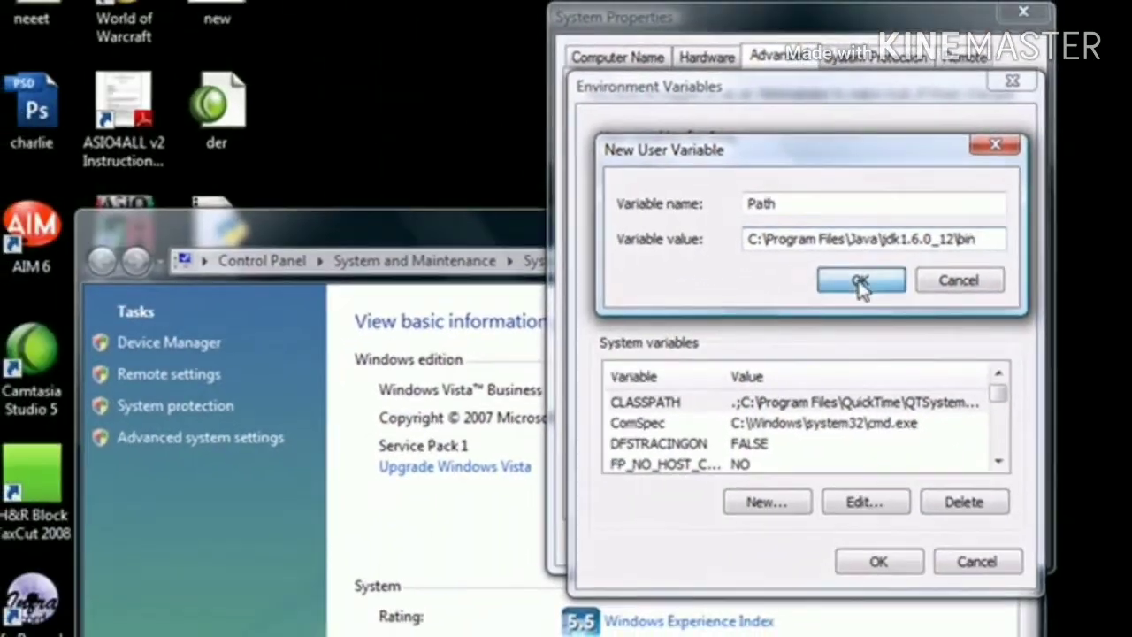
{"action": "left_click", "coordinate": [631, 433]}
Accept the changes in the Environment Variables and System Properties dialogs, and close the System window
{"action": "left_click", "coordinate": [875, 563]}
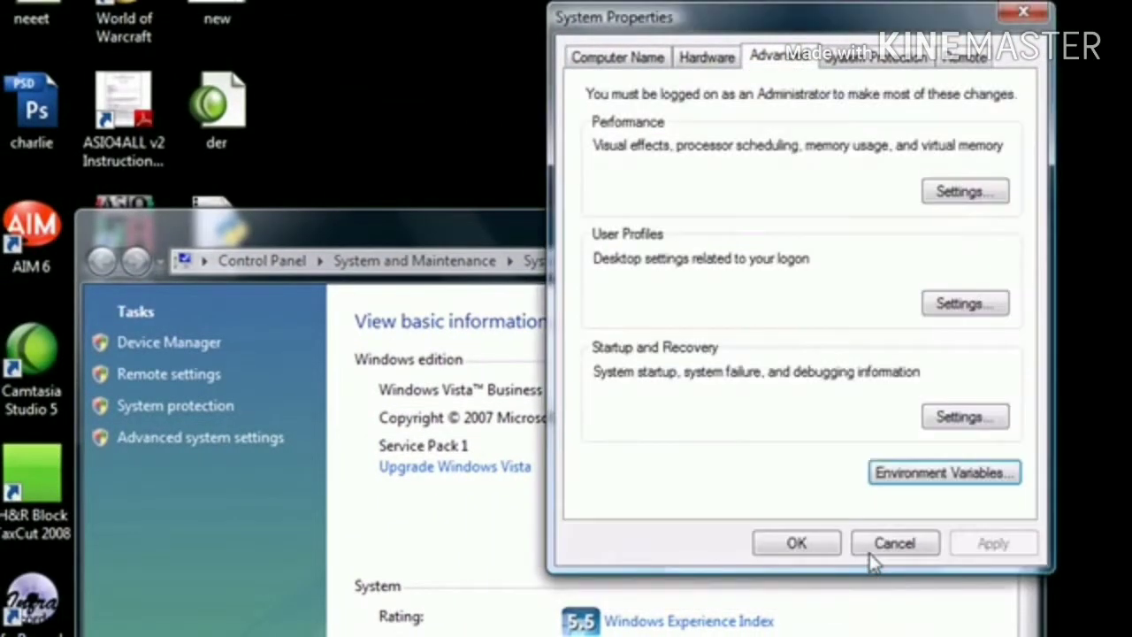
{"action": "left_click", "coordinate": [801, 543]}
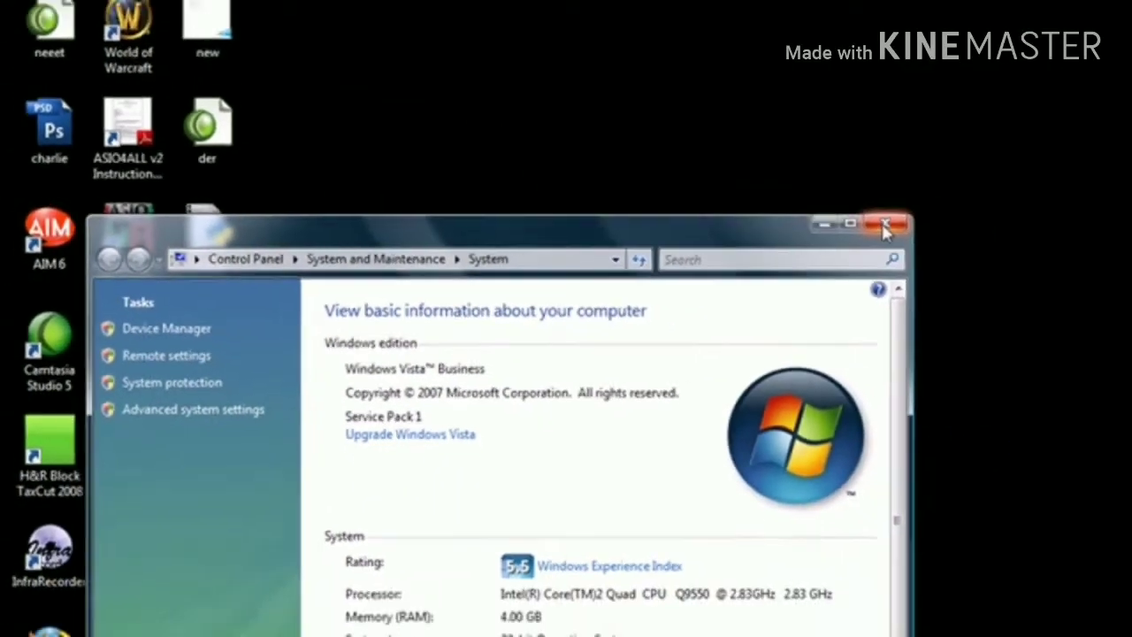
{"action": "left_click", "coordinate": [997, 217]}
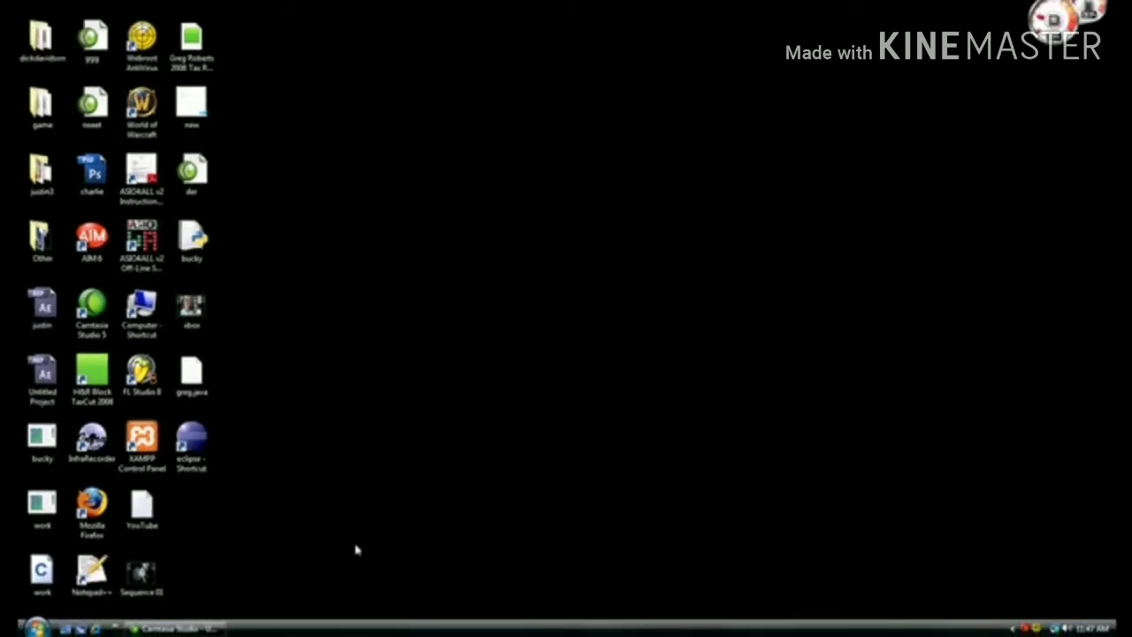
Open a new Command Prompt by searching for cmd, and move its window toward the middle of the desktop
{"action": "left_click", "coordinate": [35, 628]}
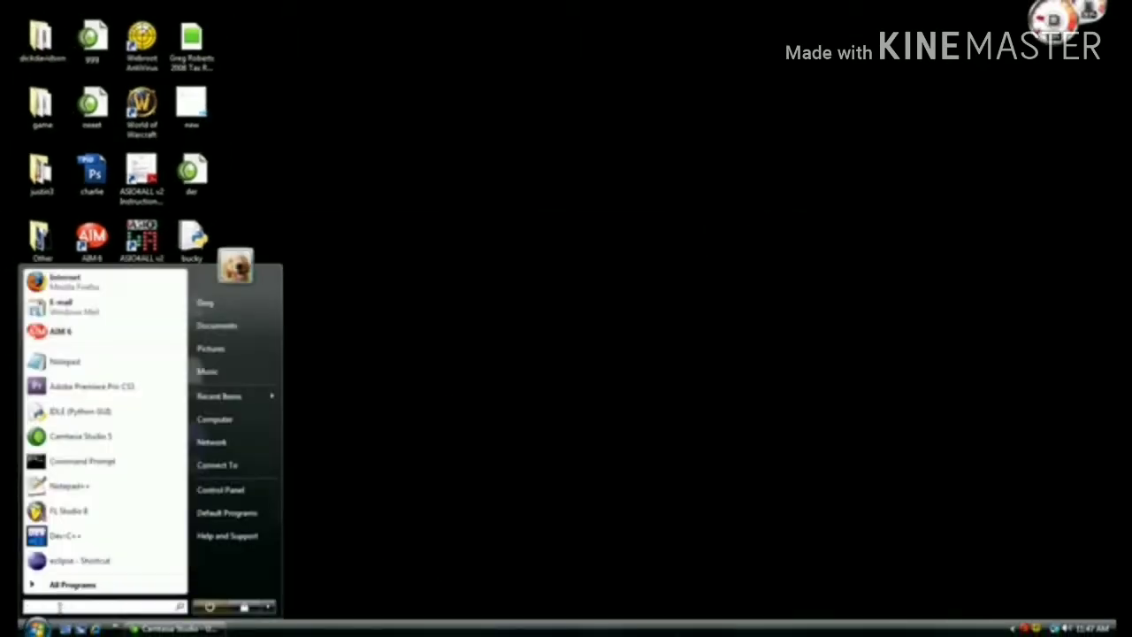
{"action": "type", "text": "cmd"}
{"action": "key", "text": "Return"}
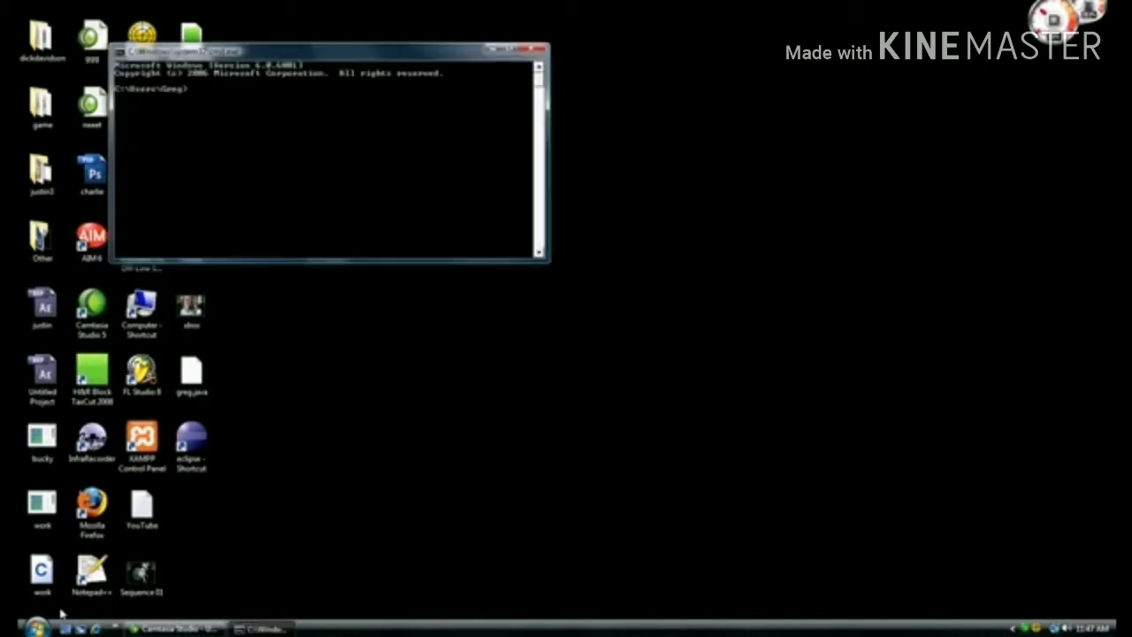
{"action": "left_click_drag", "start_coordinate": [315, 55], "coordinate": [512, 123]}
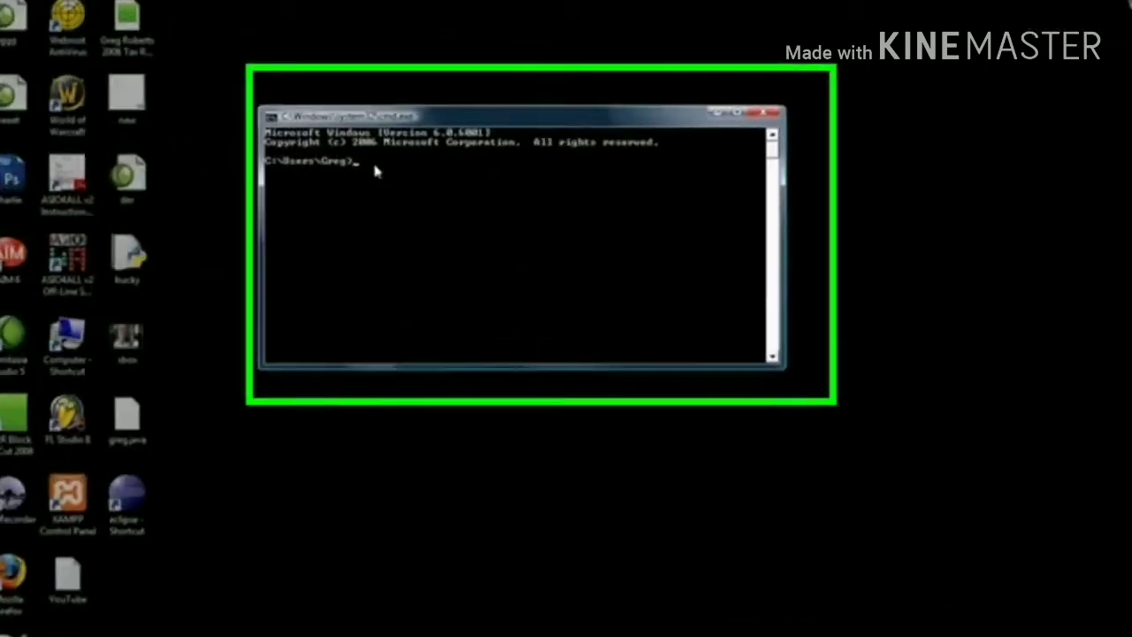
Run javac in the Command Prompt to test the new path, and look through its output from the beginning
{"action": "type", "text": "ja"}
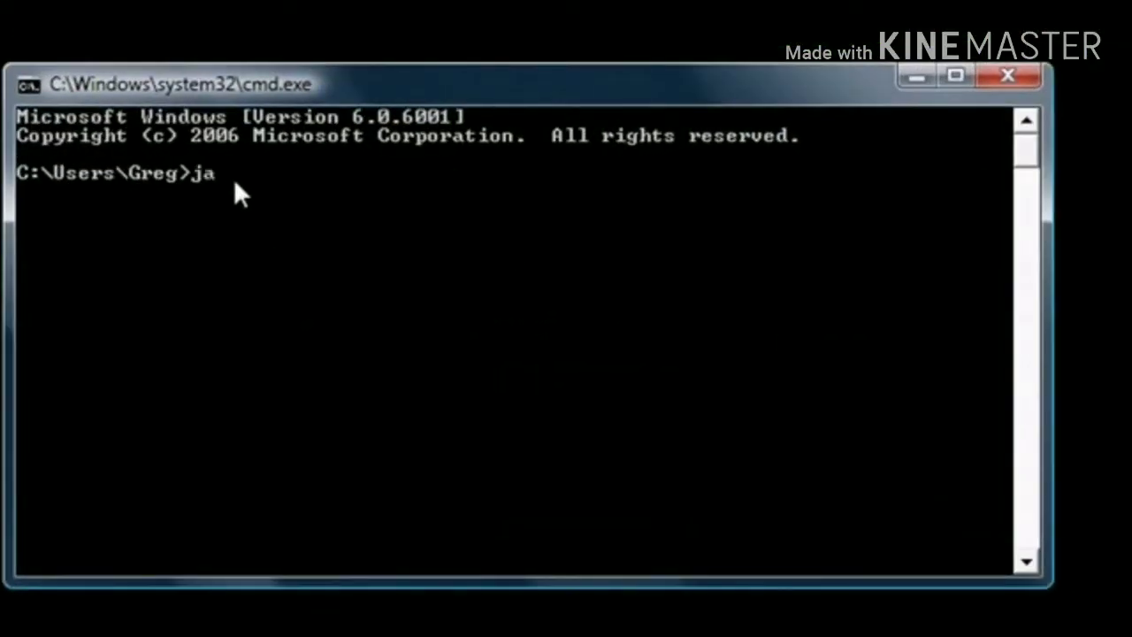
{"action": "type", "text": "vac"}
{"action": "key", "text": "Return"}
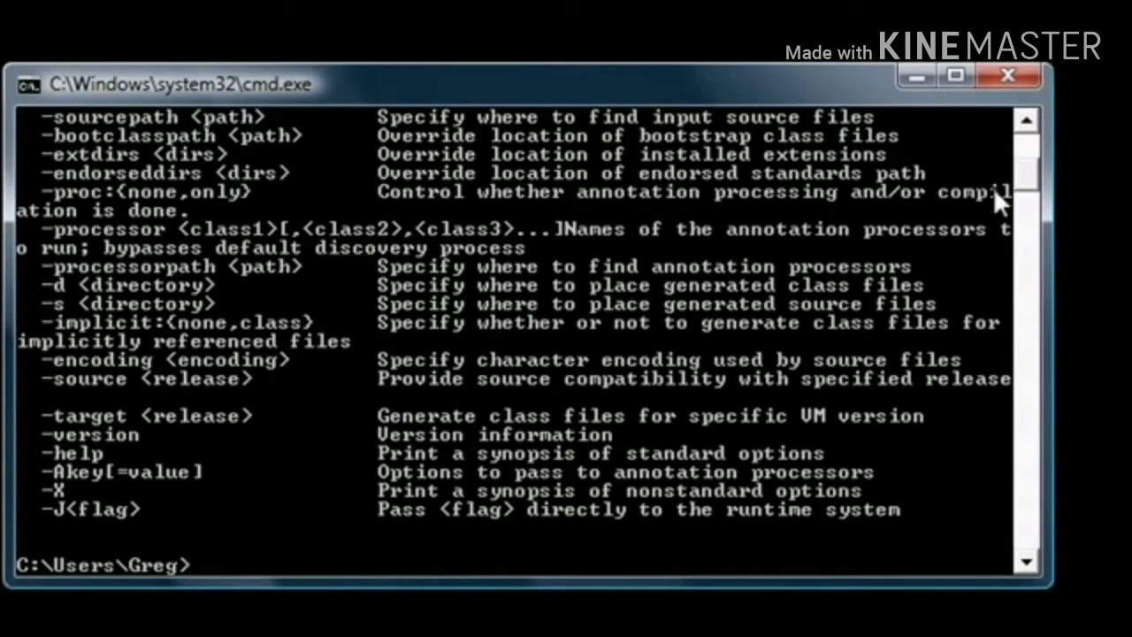
{"action": "left_click_drag", "start_coordinate": [1030, 176], "coordinate": [1030, 154]}
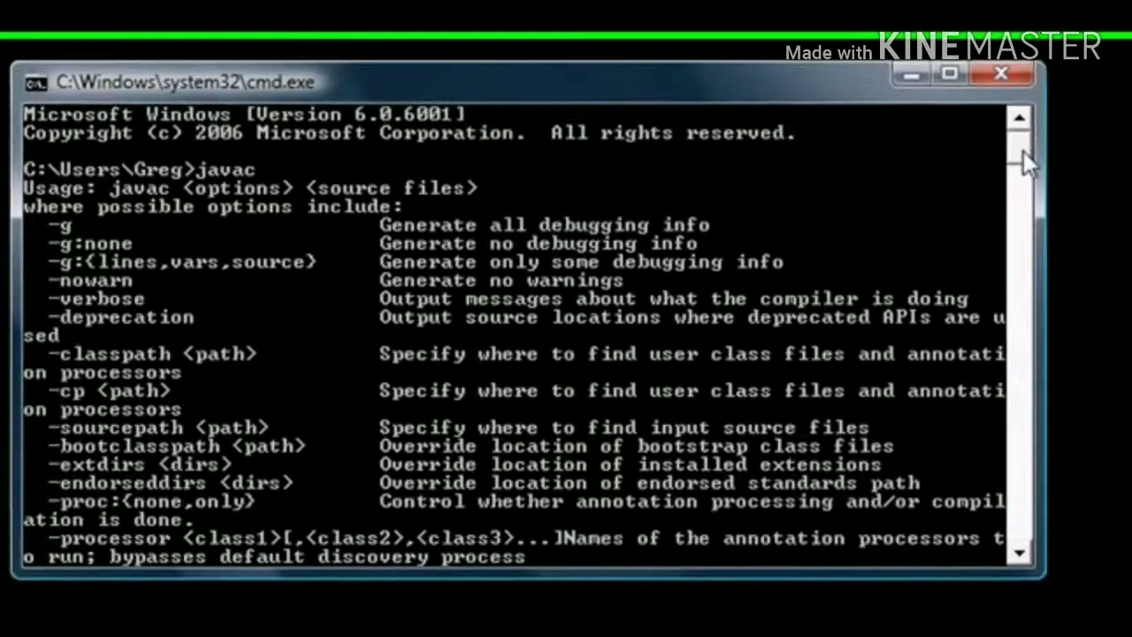
{"action": "left_click_drag", "start_coordinate": [1023, 152], "coordinate": [1022, 247]}
{"action": "left_click_drag", "start_coordinate": [818, 122], "coordinate": [820, 64]}
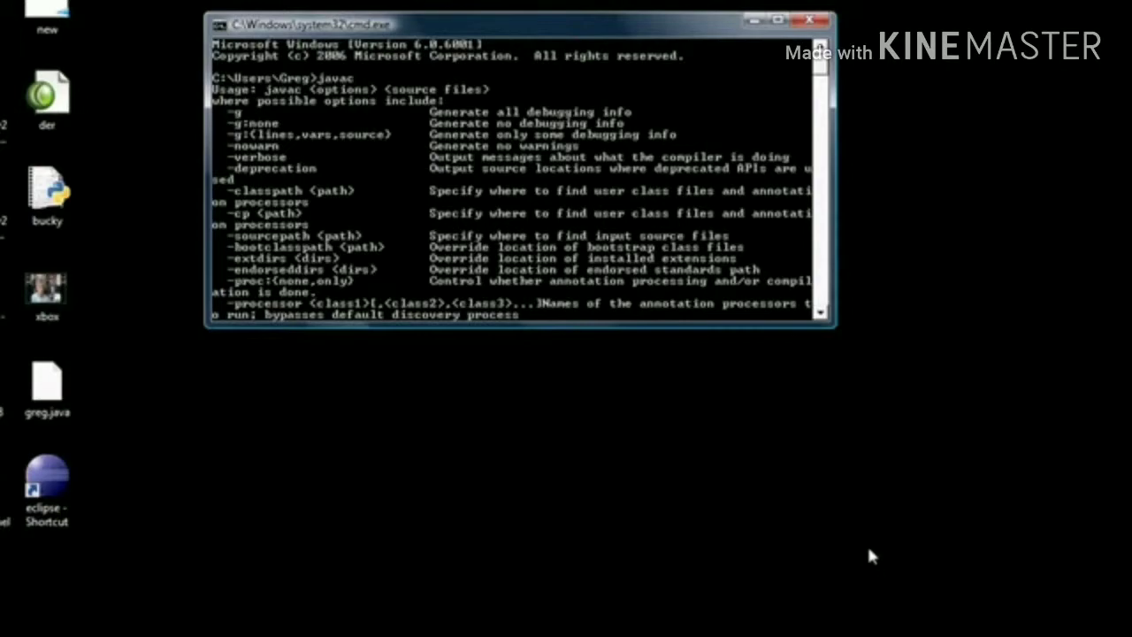